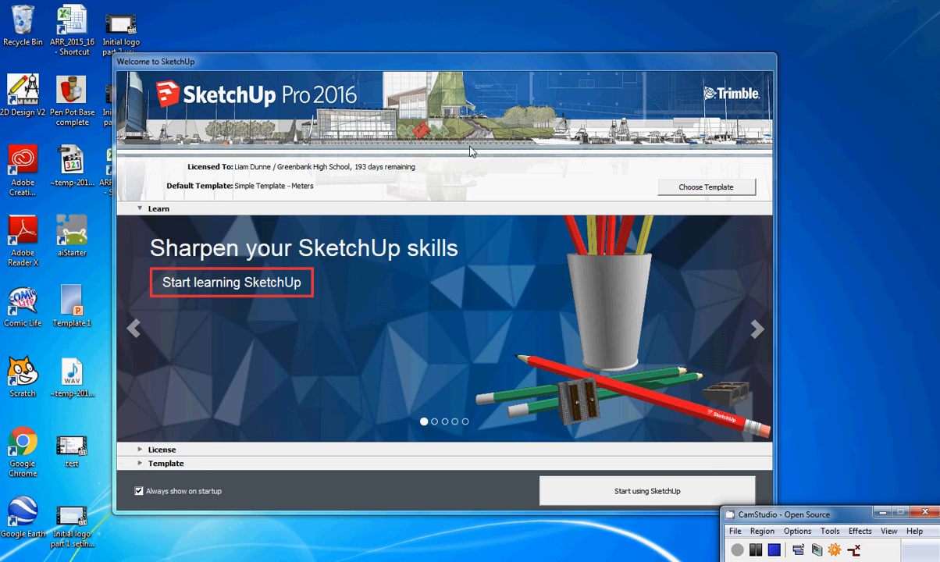
- Start a new model from the 3D Printing - Millimeters template and dismiss the file location warning
left_click(707, 186)
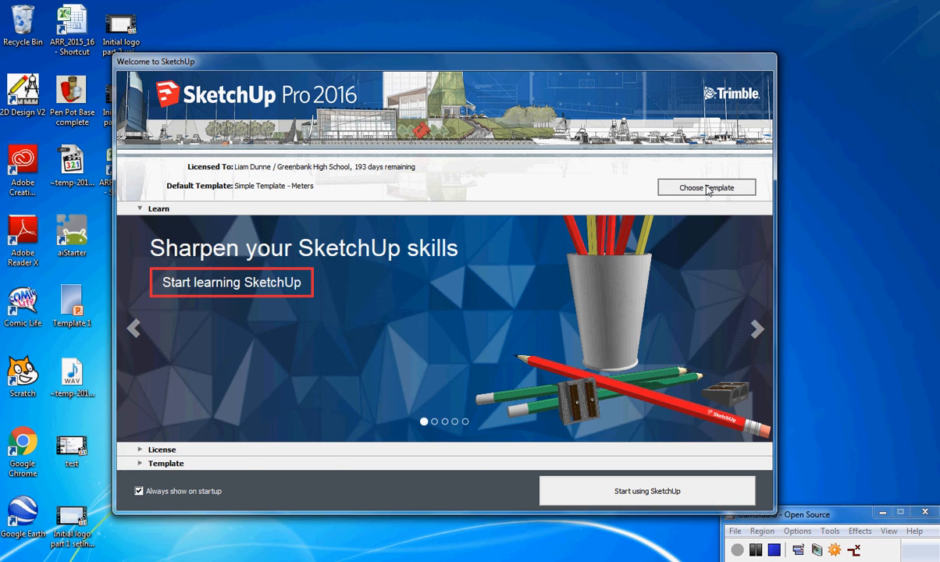
scroll(769, 298, "down", 1)
scroll(769, 299, "down", 5)
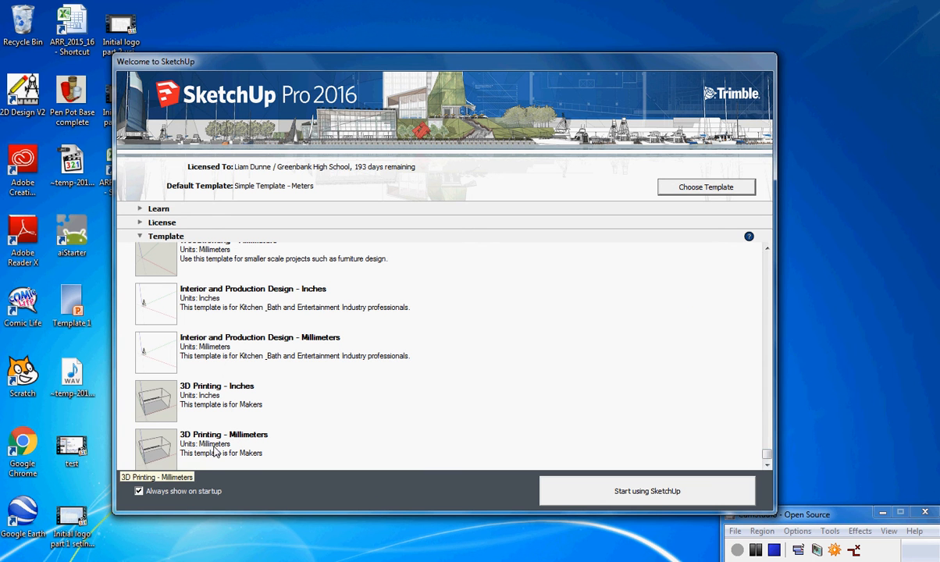
left_click(212, 451)
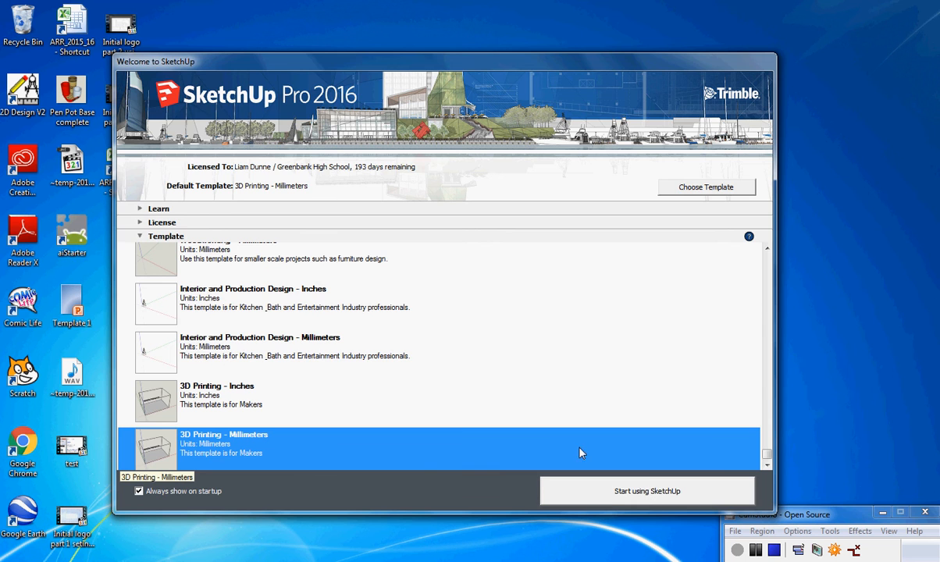
left_click(630, 489)
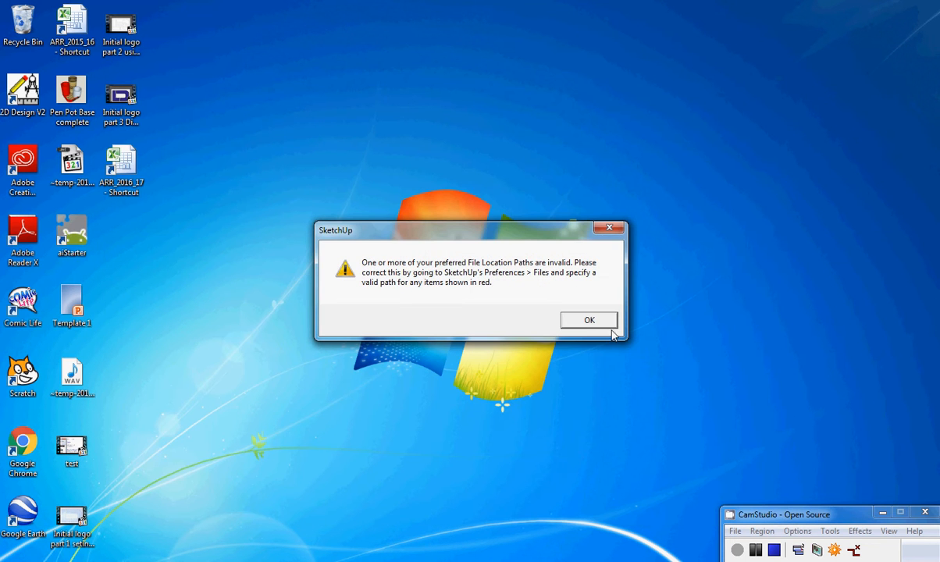
left_click(589, 321)
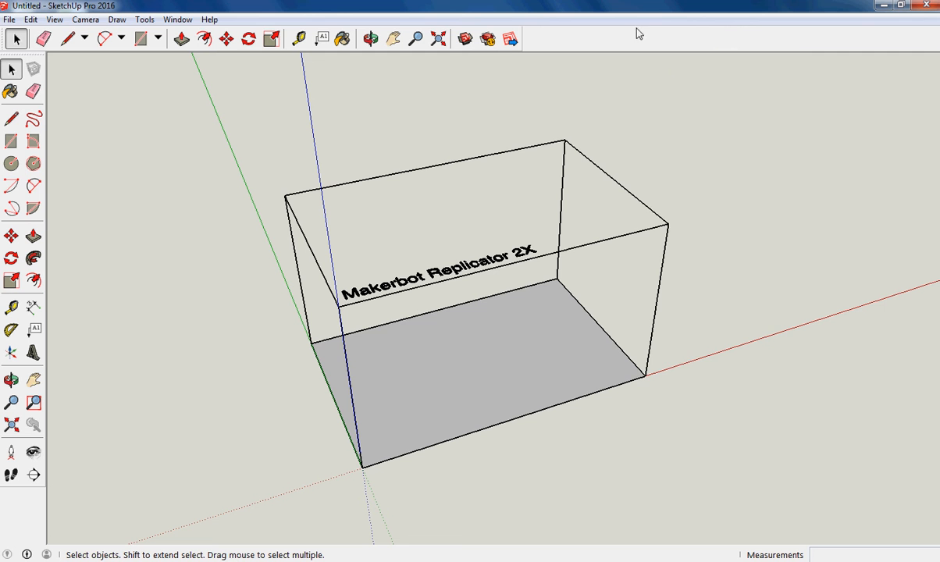
right_click(640, 42)
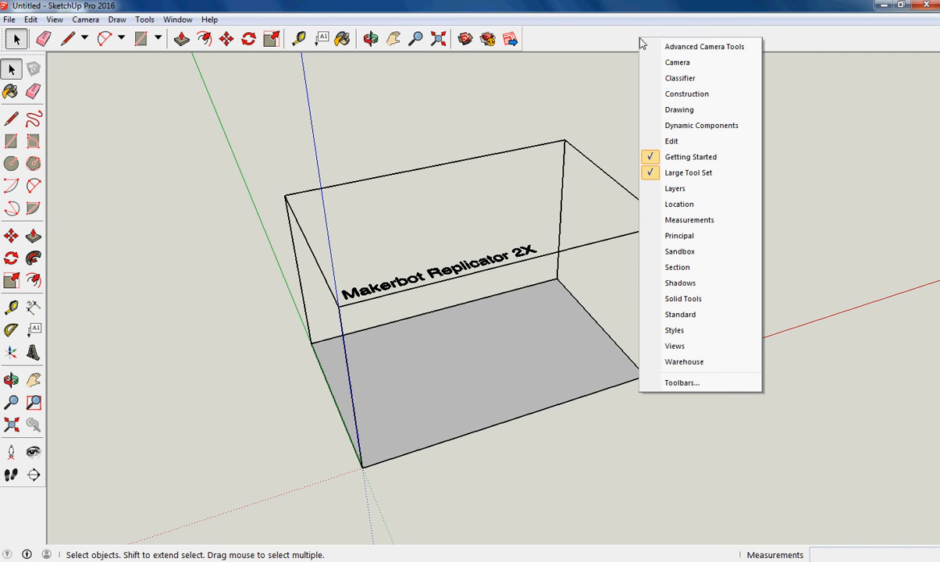
left_click(829, 109)
right_click(599, 48)
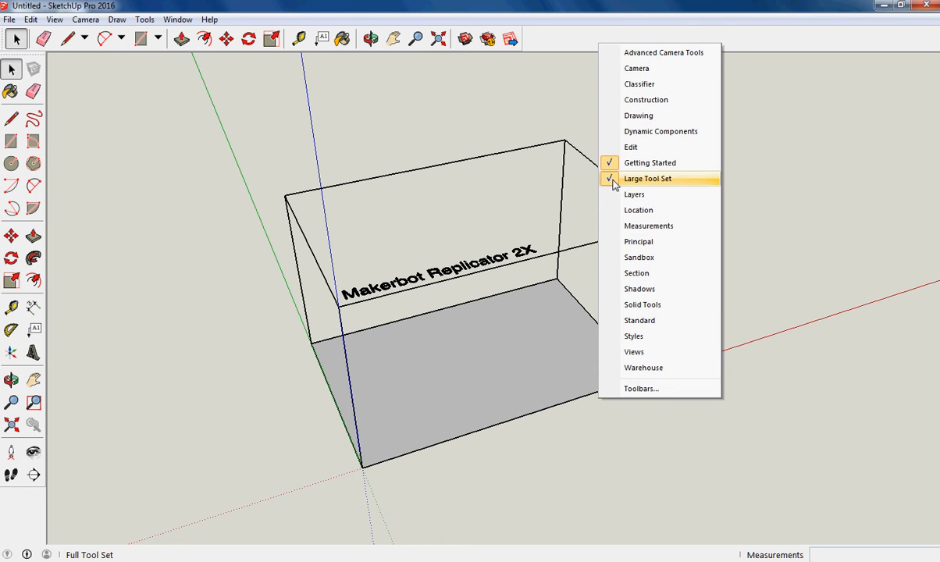
left_click(831, 205)
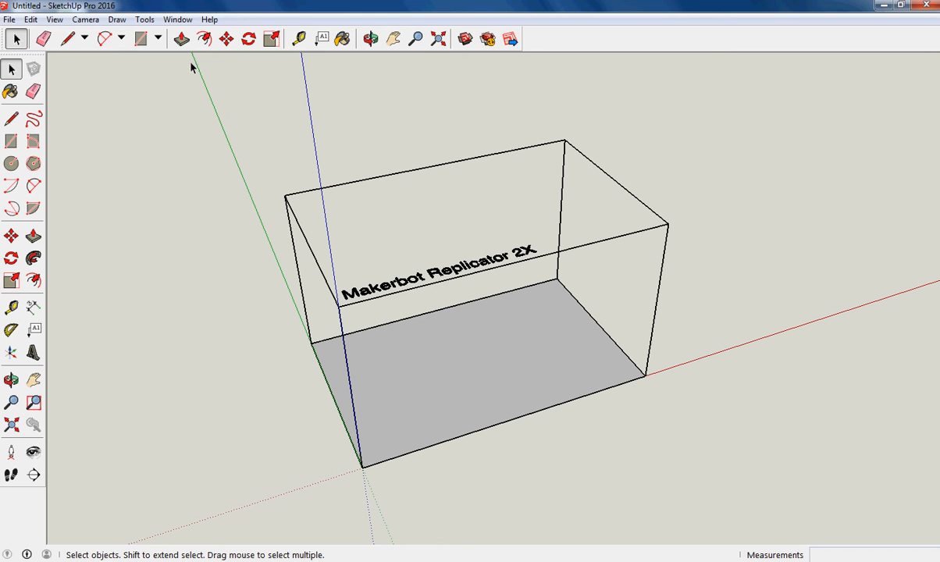
- Set the model's length units to decimal centimetres (cm) in the model information and close the dialog
left_click(178, 20)
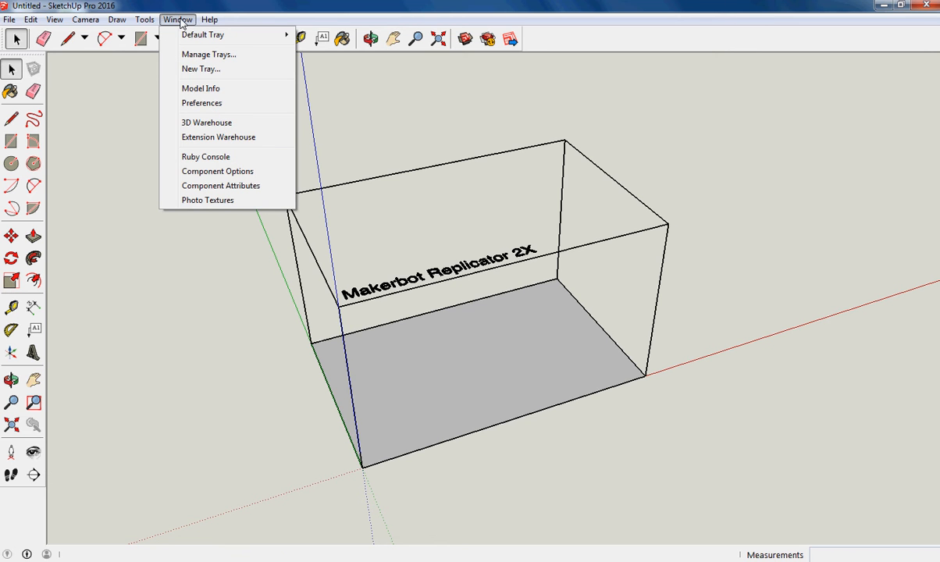
left_click(185, 89)
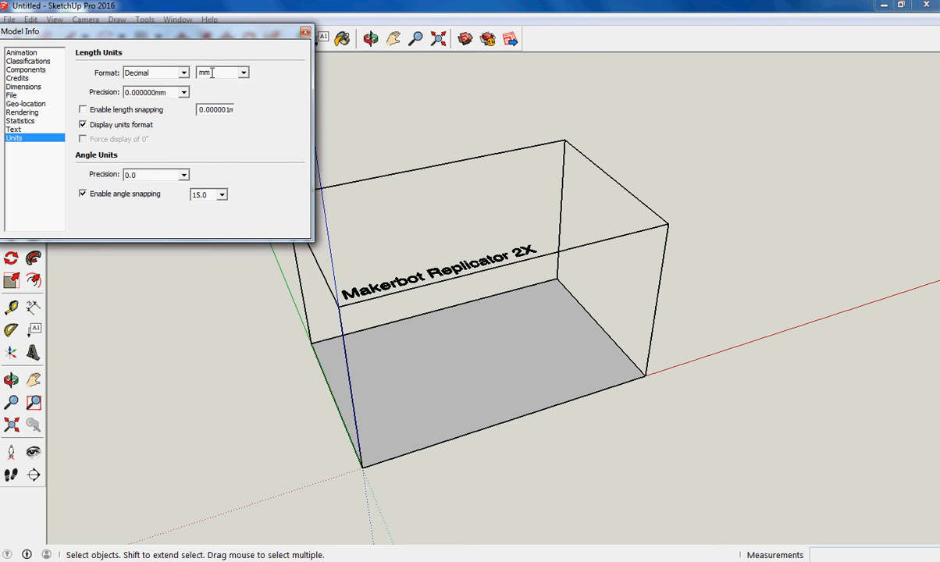
left_click(243, 72)
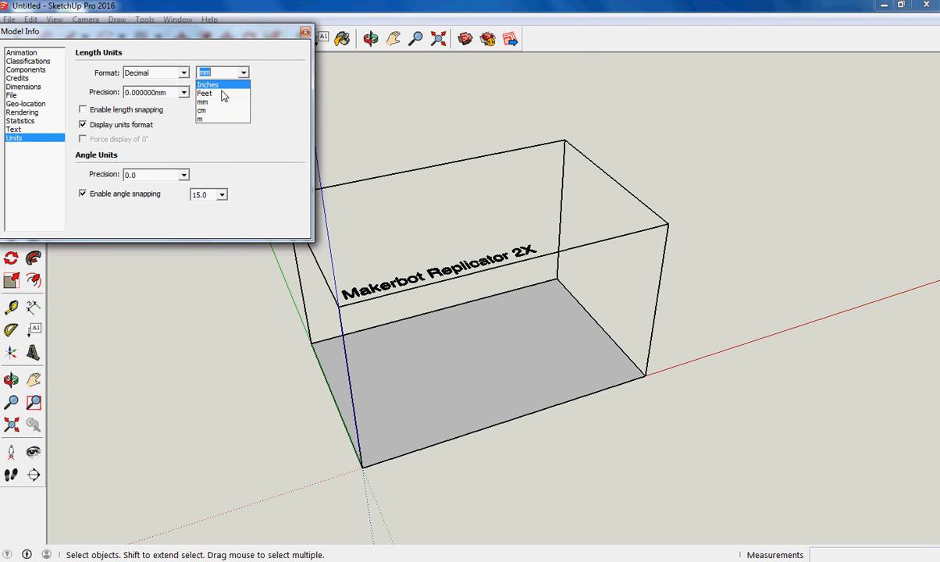
left_click(217, 112)
left_click(306, 34)
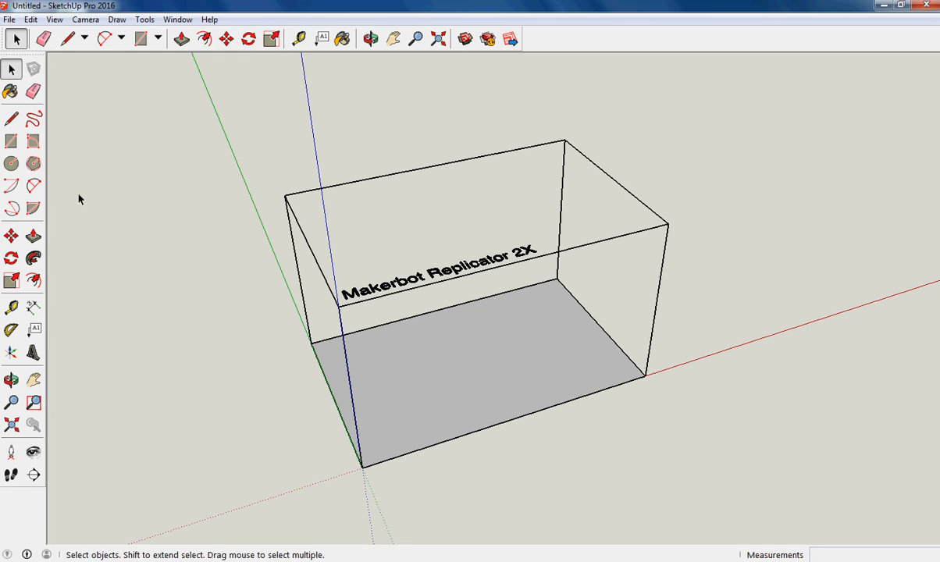
- Draw a rectangle about 2.9 cm by 7.5 cm on the ground beside the Makerbot Replicator 2X build volume
left_click(11, 141)
left_click(227, 342)
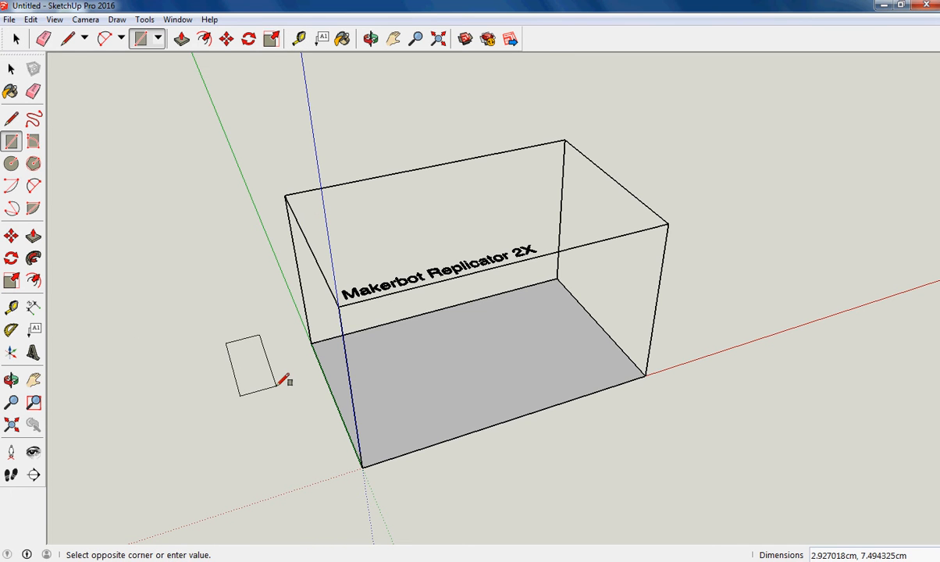
left_click(277, 386)
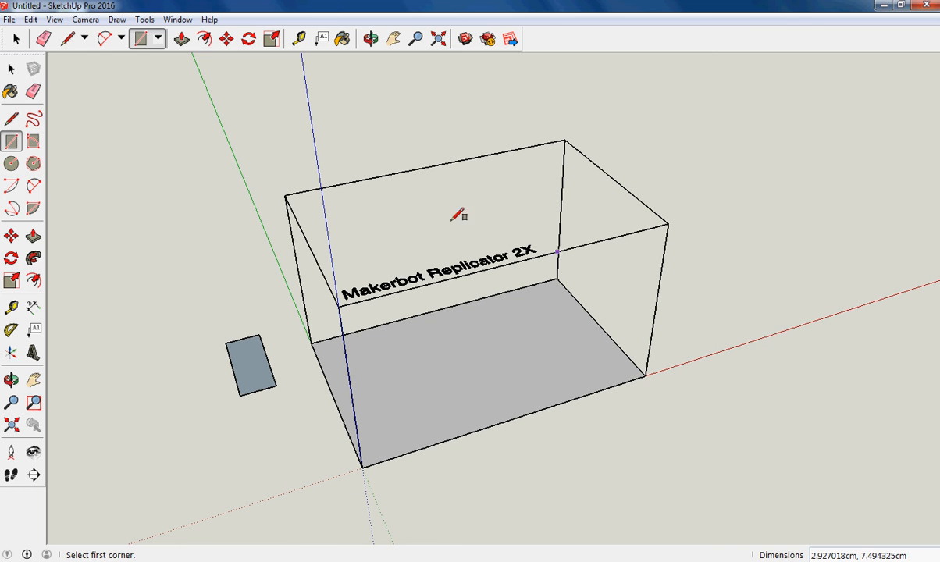
- Delete the rectangle together with the Makerbot Replicator 2X build volume and its label
left_click(11, 69)
left_click_drag(101, 89, 743, 497)
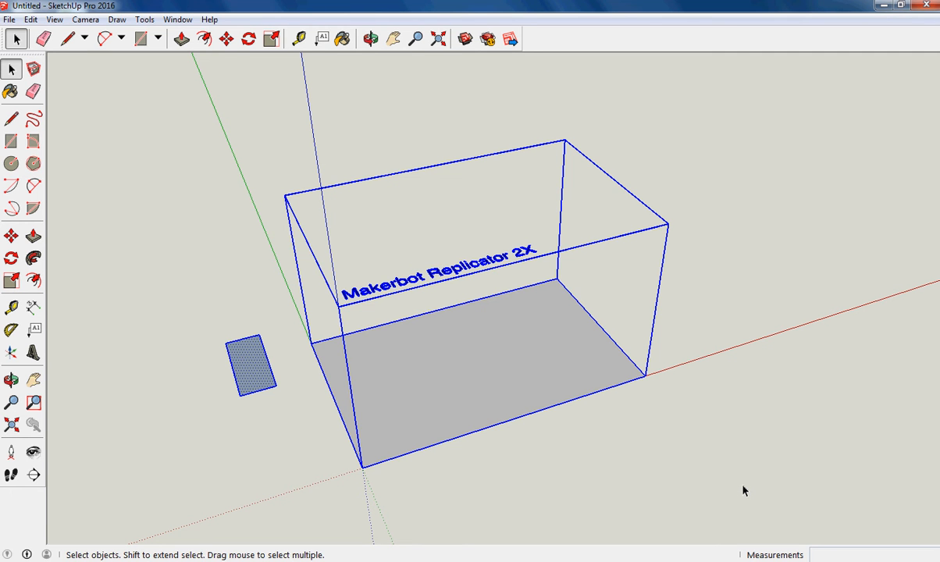
key("Delete")
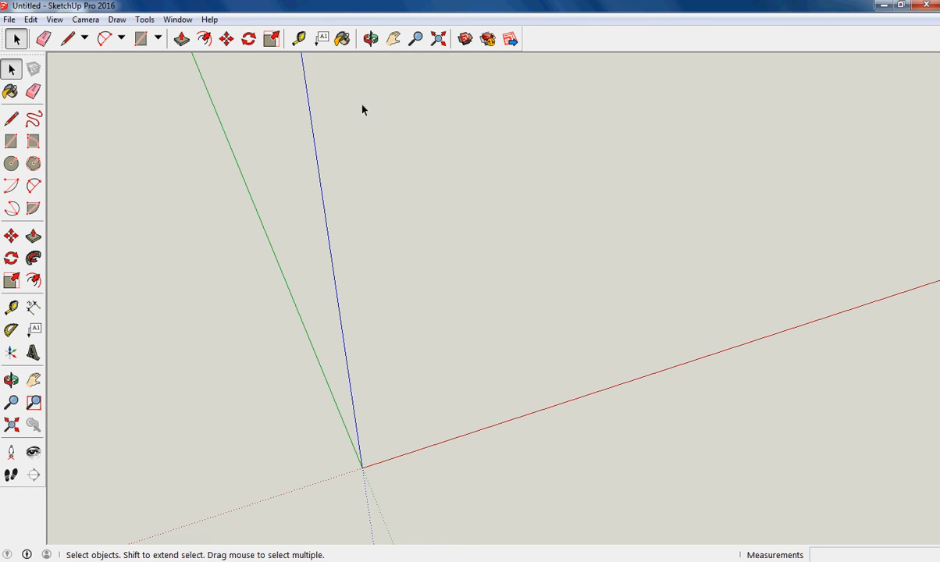
- In the top view, draw a six-sided polygon centred on the origin with an inscribed radius of 5 cm
left_click(87, 21)
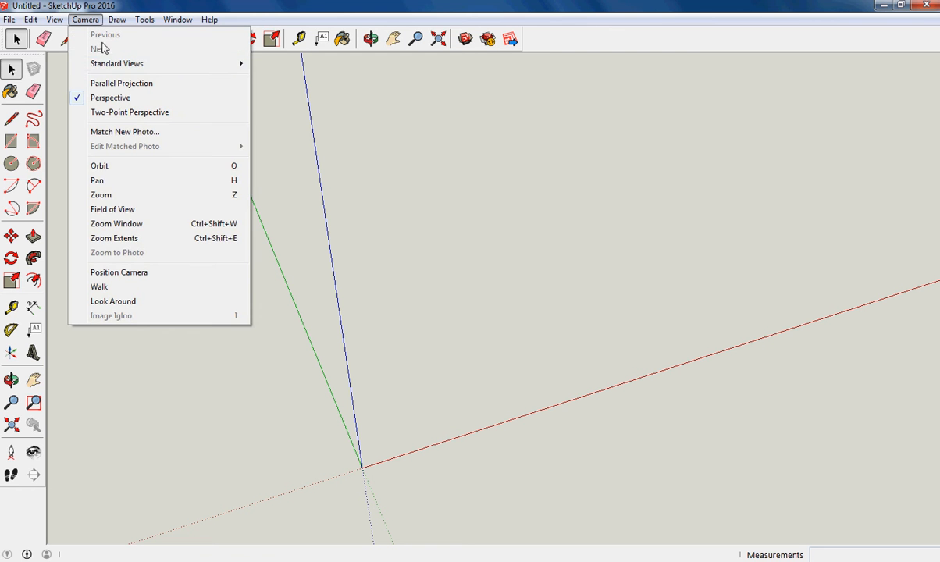
mouse_move(117, 64)
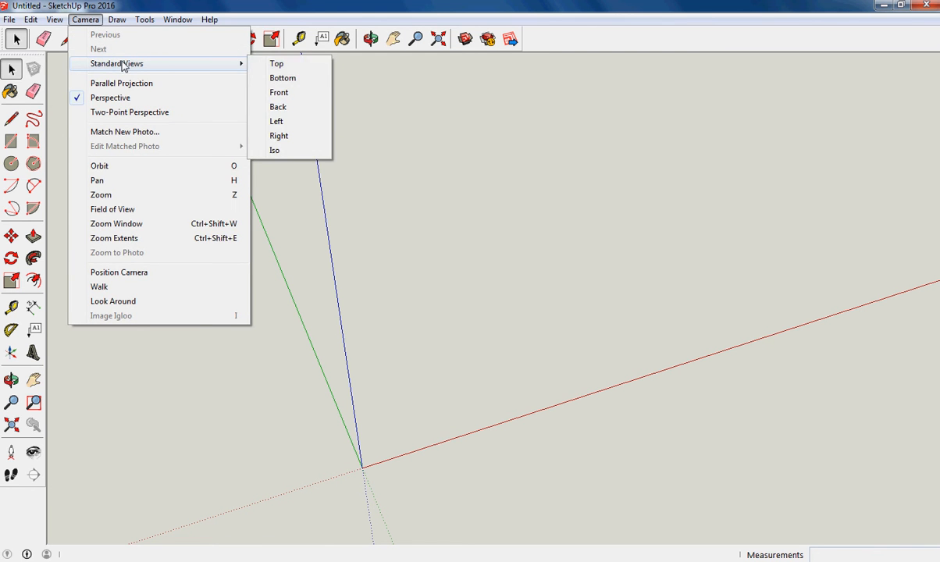
left_click(277, 69)
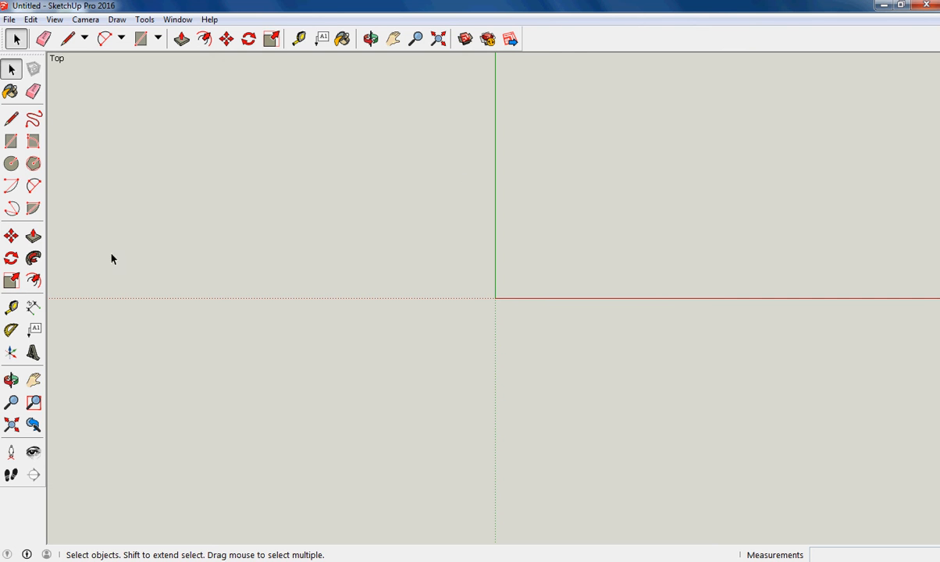
left_click(34, 164)
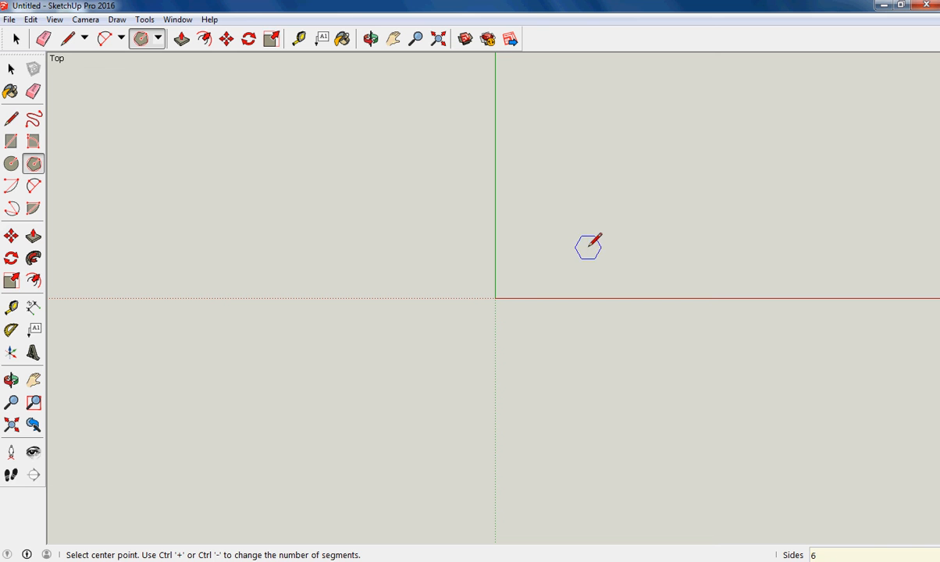
left_click(496, 297)
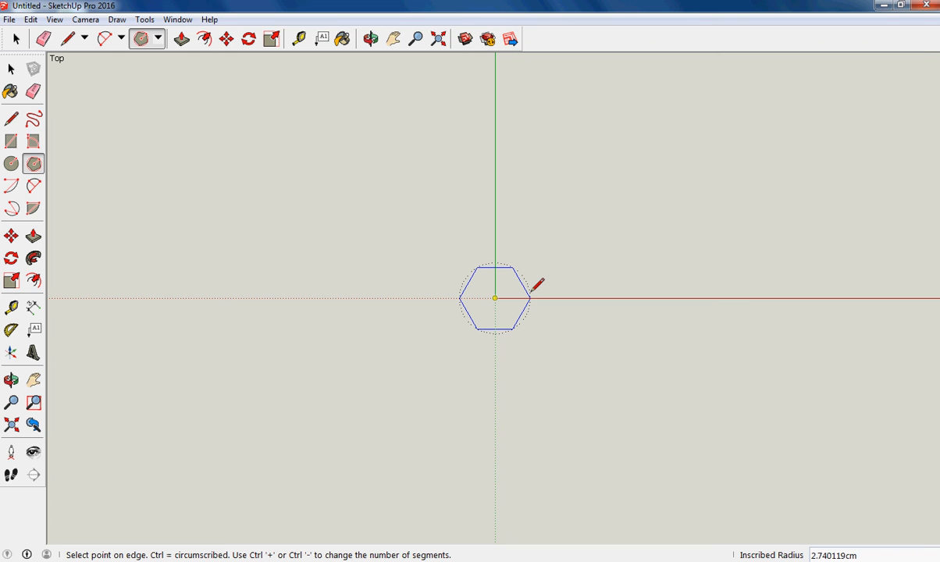
type("5")
key("Return")
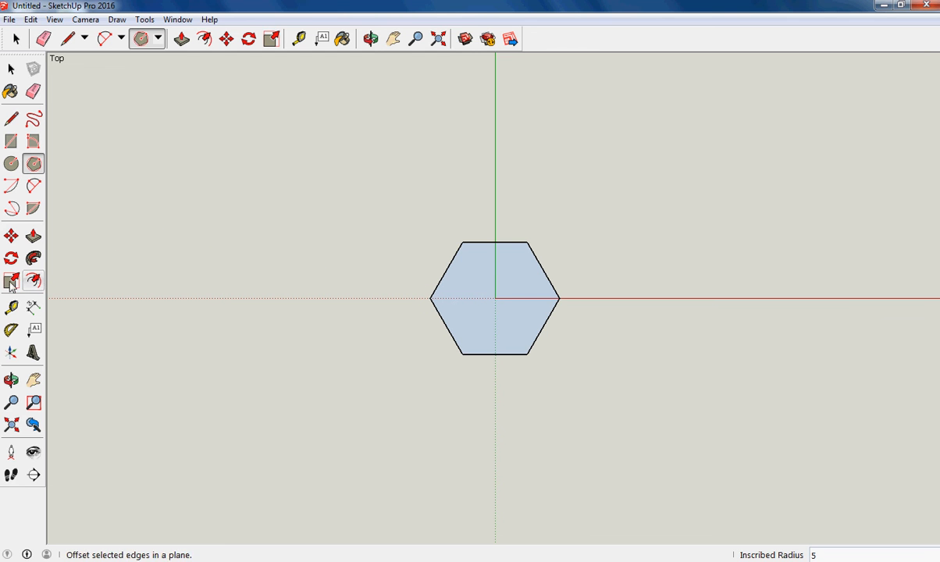
- Measure across the hexagon between opposite corners with the Tape Measure, then leave the tool without adding guides
left_click(12, 308)
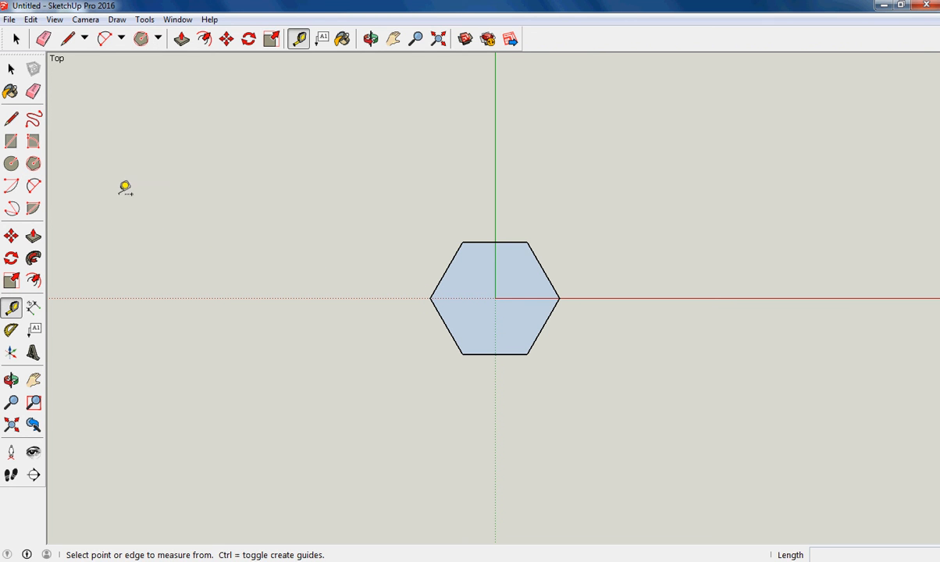
left_click(431, 298)
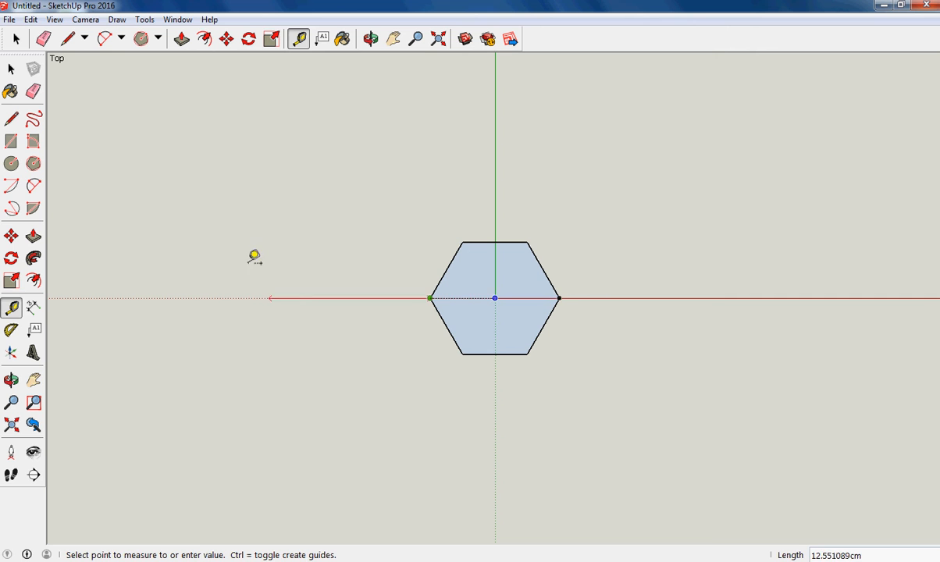
left_click(11, 68)
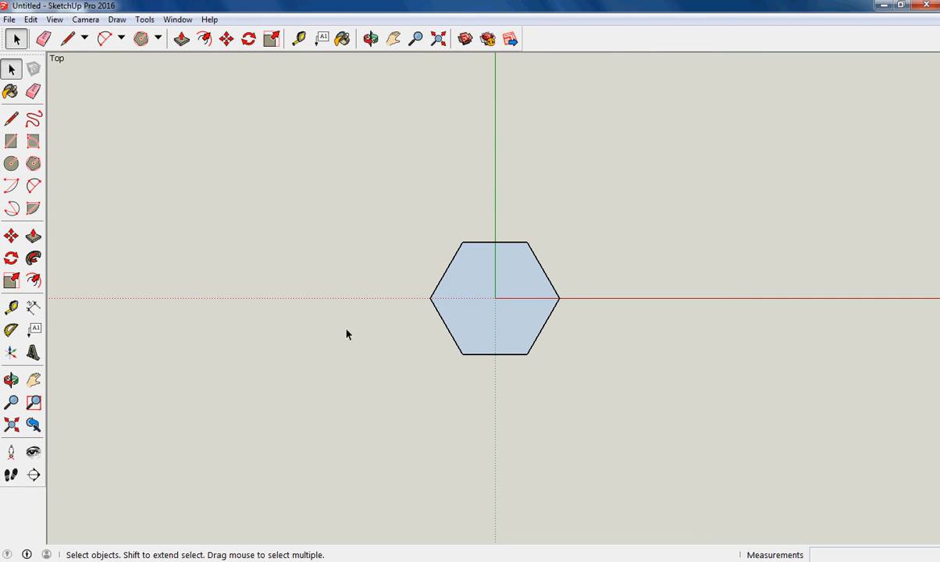
- In the isometric view, extrude the hexagon face upwards with Push/Pull to a height of 10 cm
left_click(89, 20)
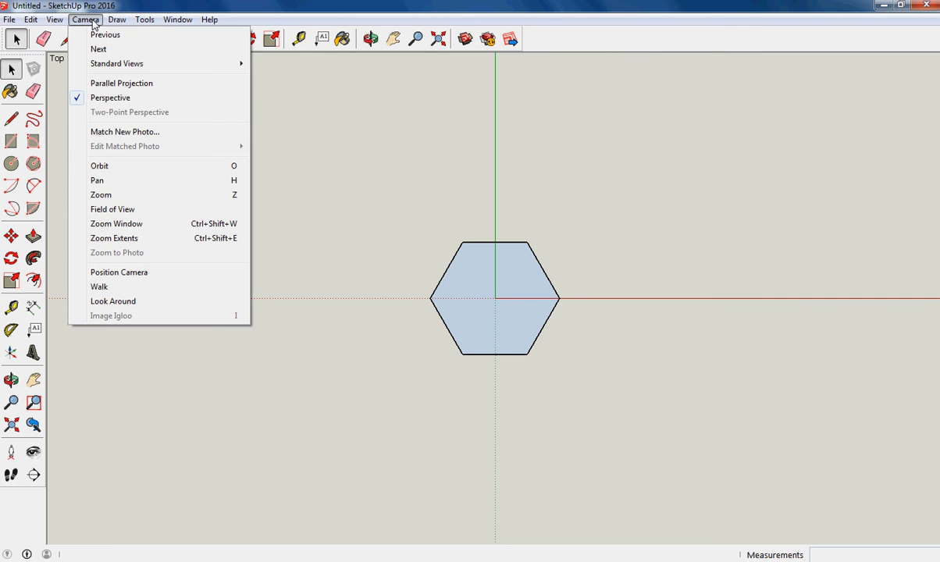
mouse_move(131, 66)
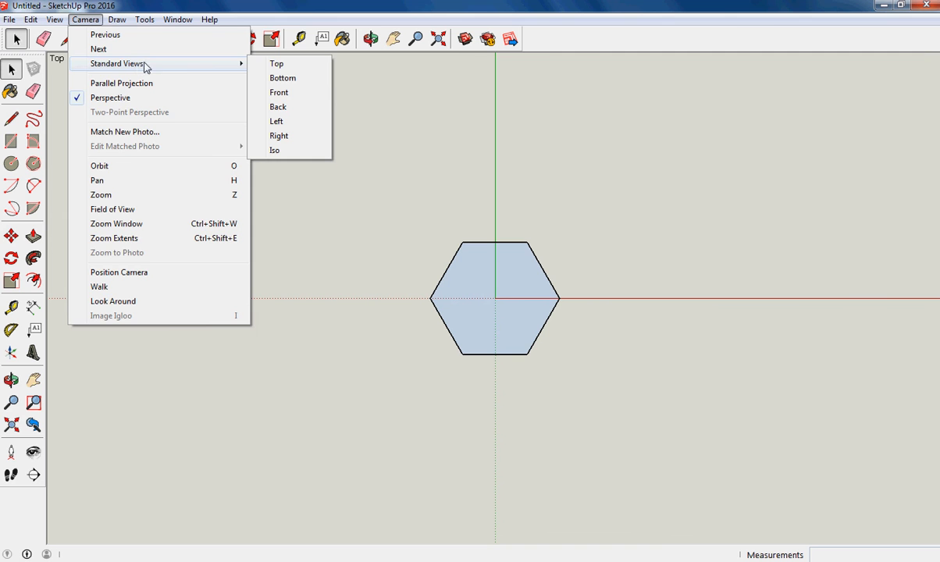
left_click(275, 150)
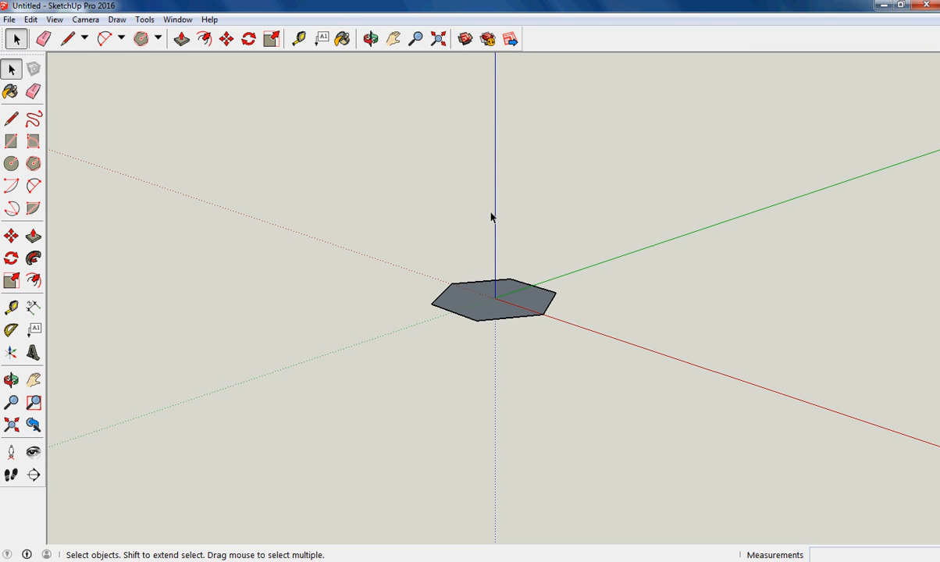
left_click(14, 422)
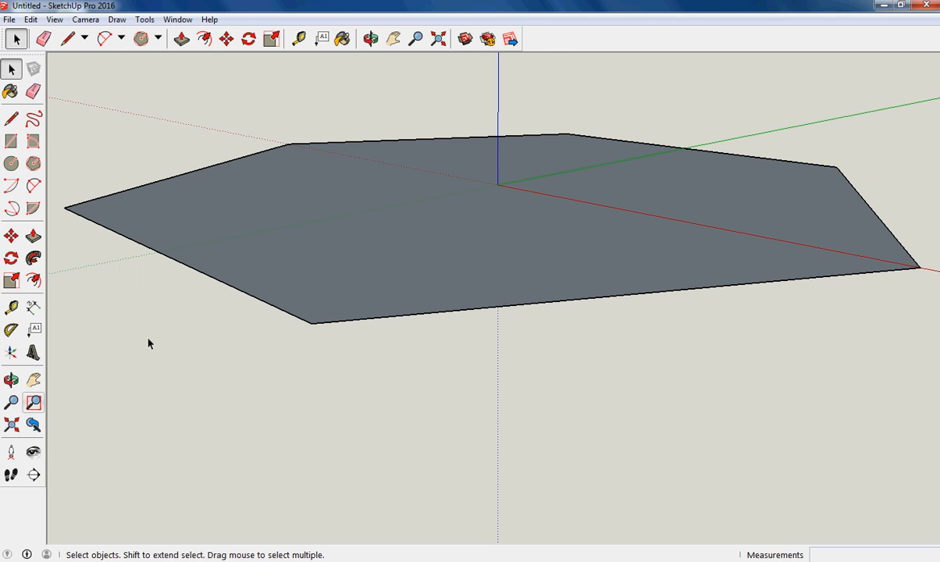
left_click(34, 237)
left_click(342, 238)
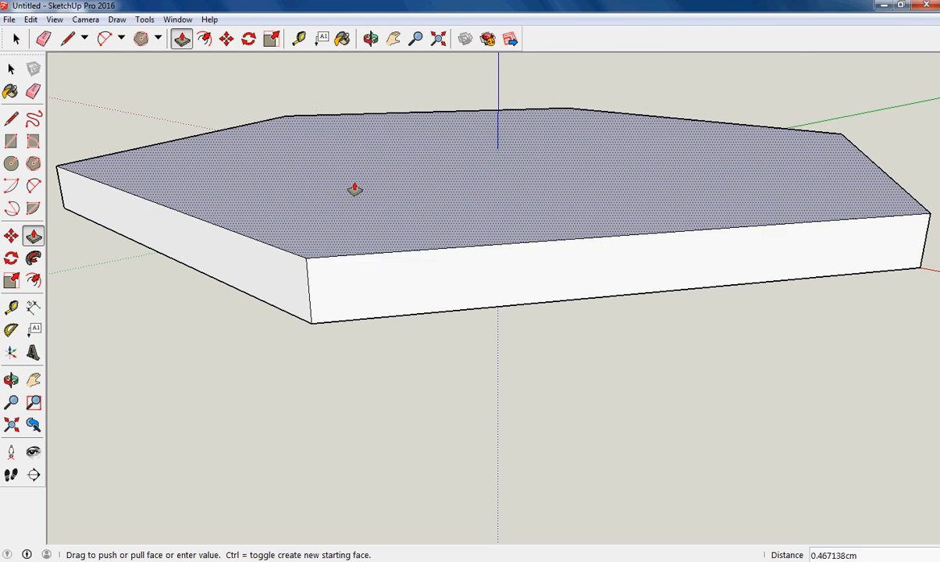
left_click(353, 190)
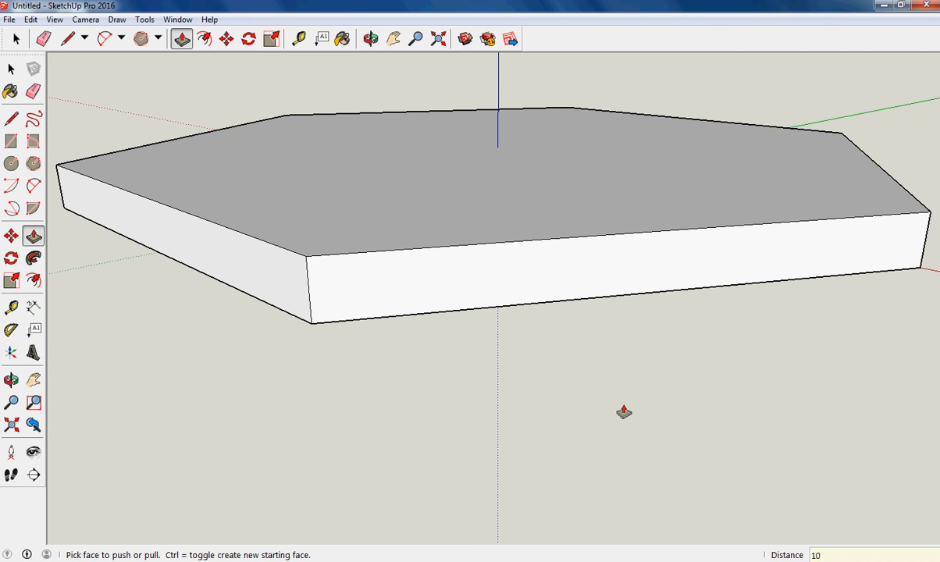
key("Return")
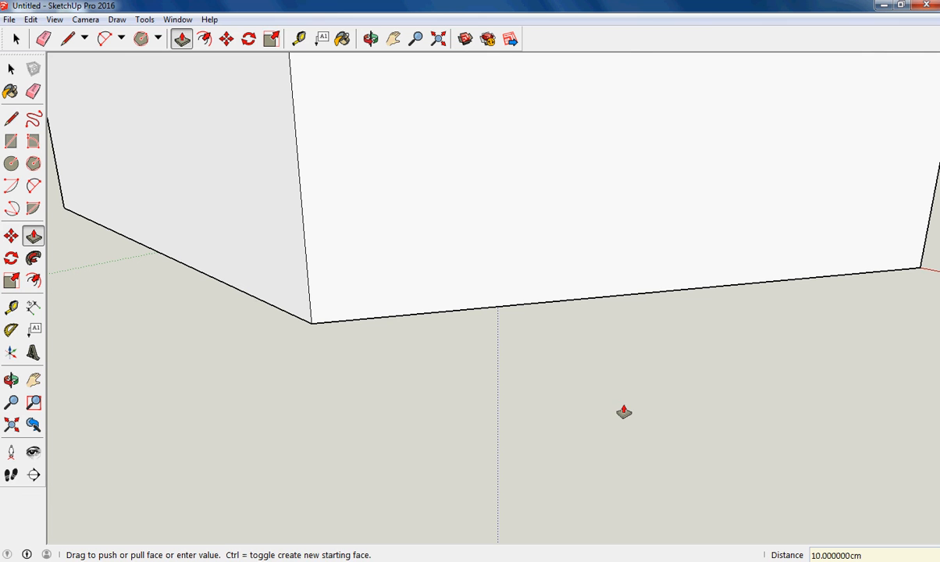
- Offset the edges of the prism's top face inwards to outline a uniform wall
left_click(12, 427)
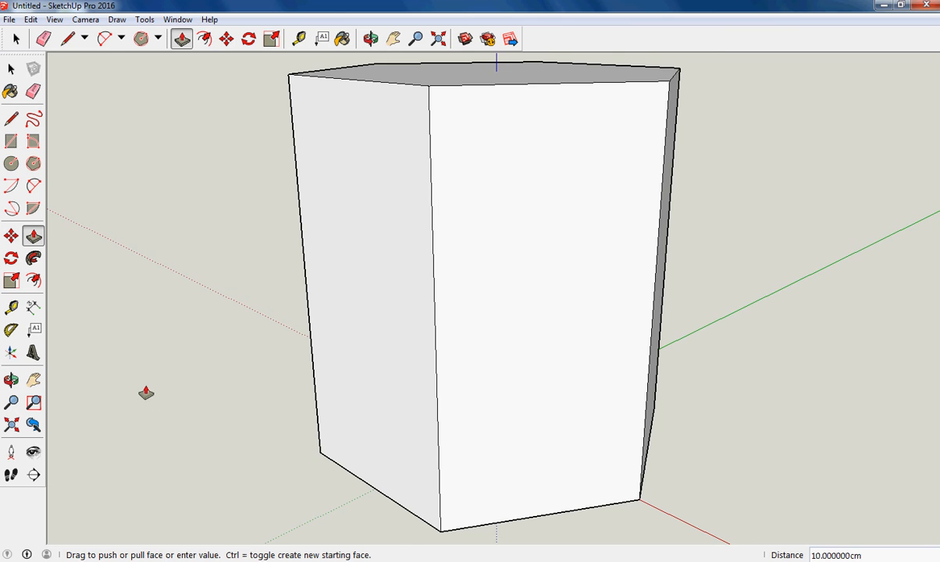
scroll(146, 393, "up", 2)
scroll(146, 393, "down", 4)
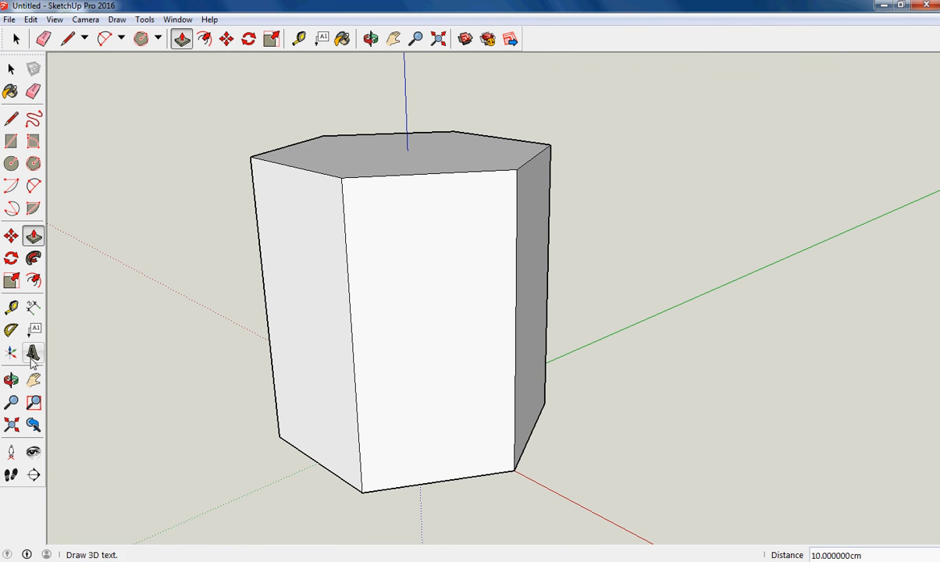
left_click(11, 380)
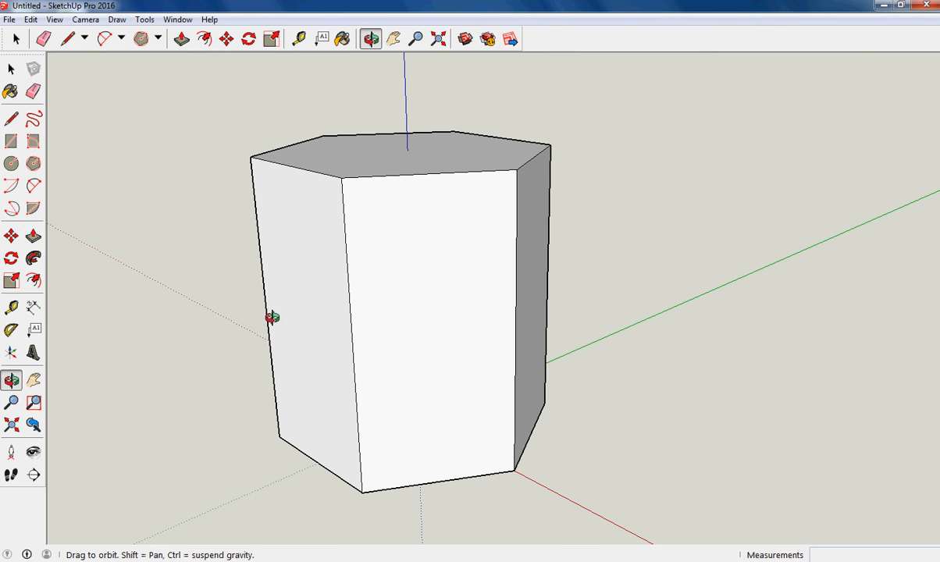
left_click_drag(272, 318, 357, 392)
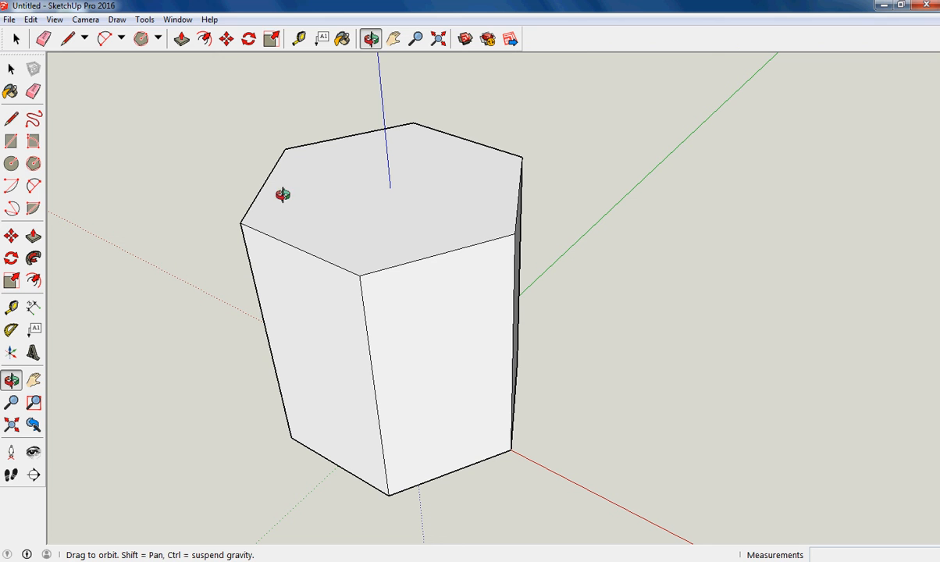
left_click(34, 282)
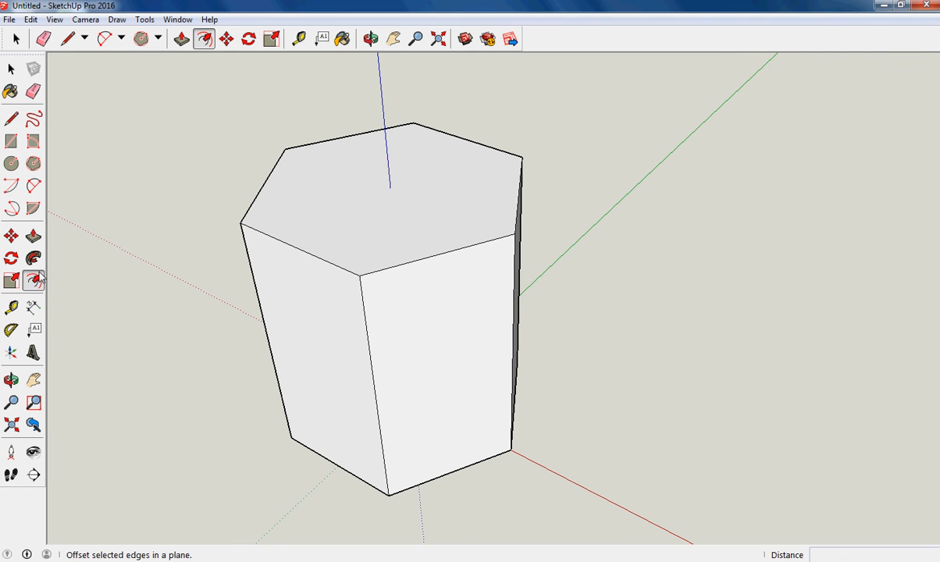
left_click(305, 245)
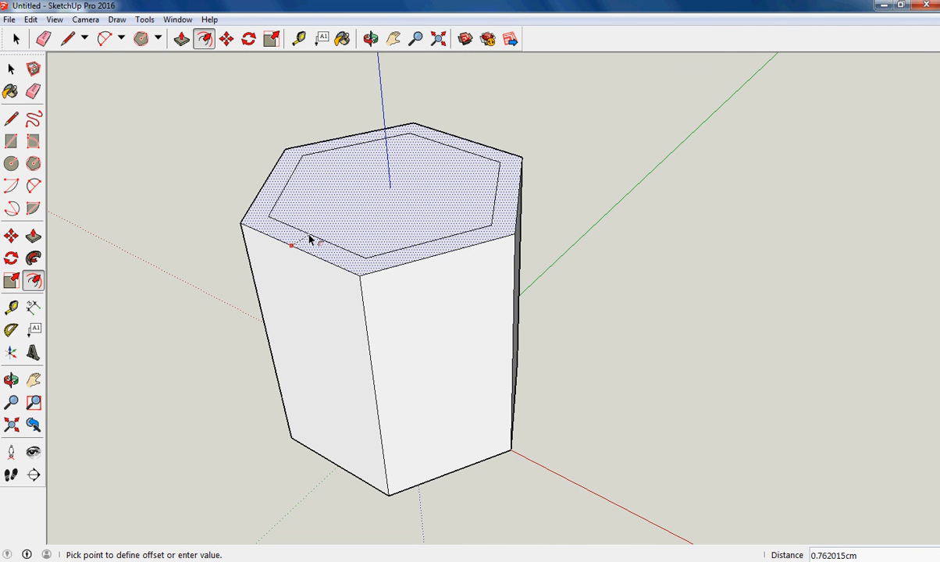
left_click(310, 239)
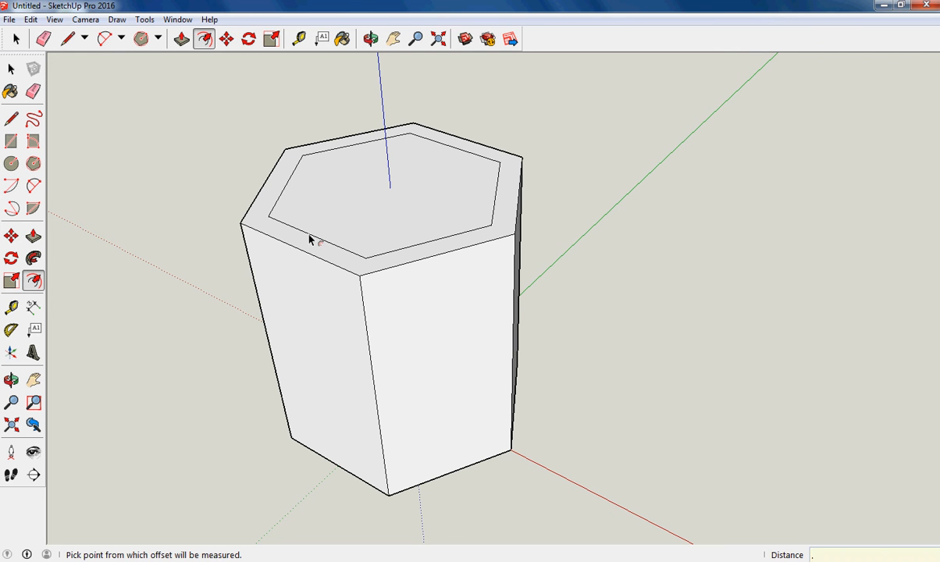
left_click(309, 240)
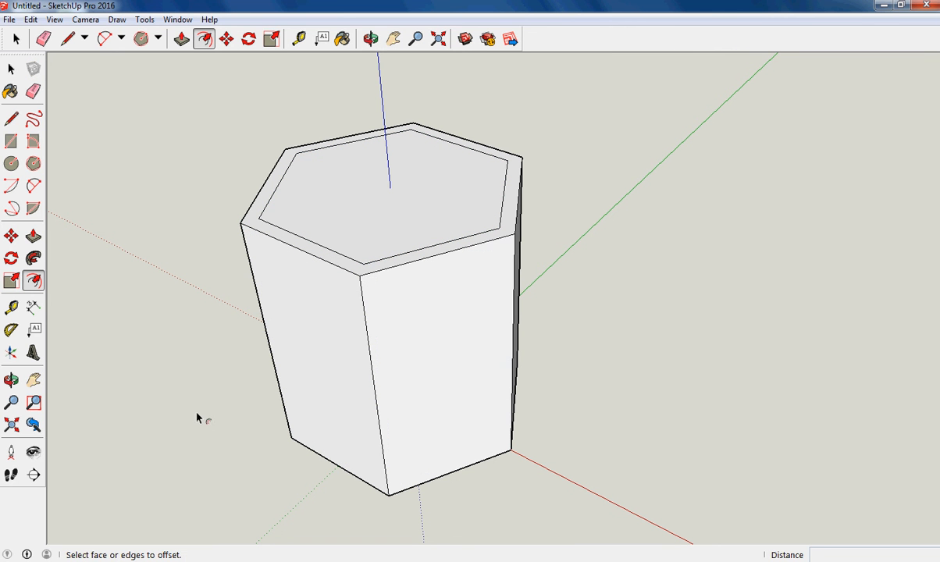
- Hollow out the prism by pushing the inner top hexagon down 9.5 cm with Push/Pull
left_click(34, 236)
left_click(361, 216)
left_click(378, 289)
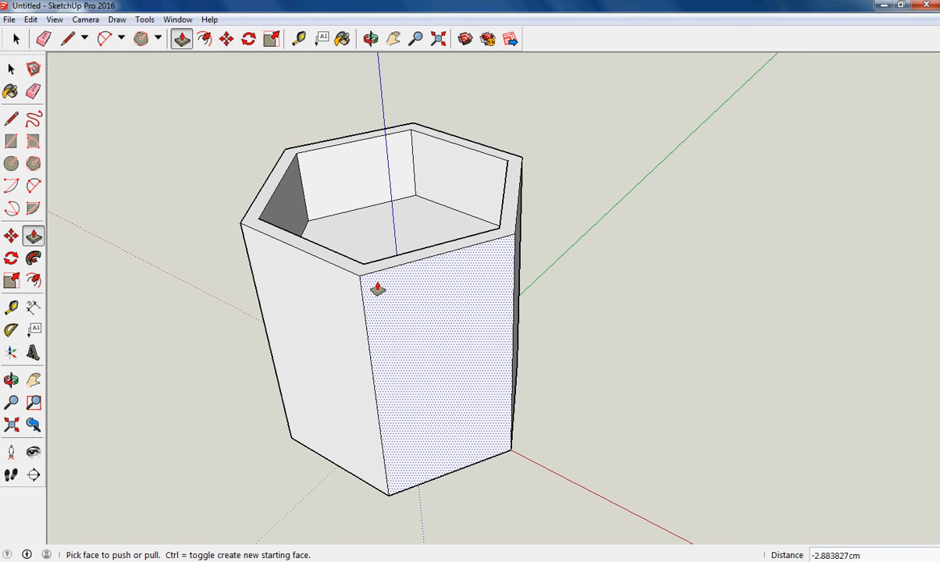
type("9.5")
key("Return")
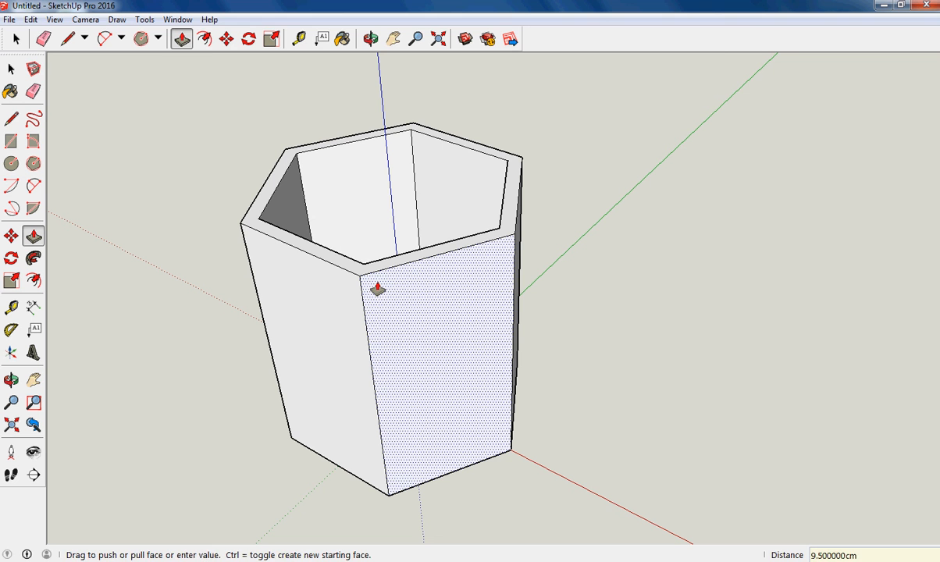
left_click(10, 70)
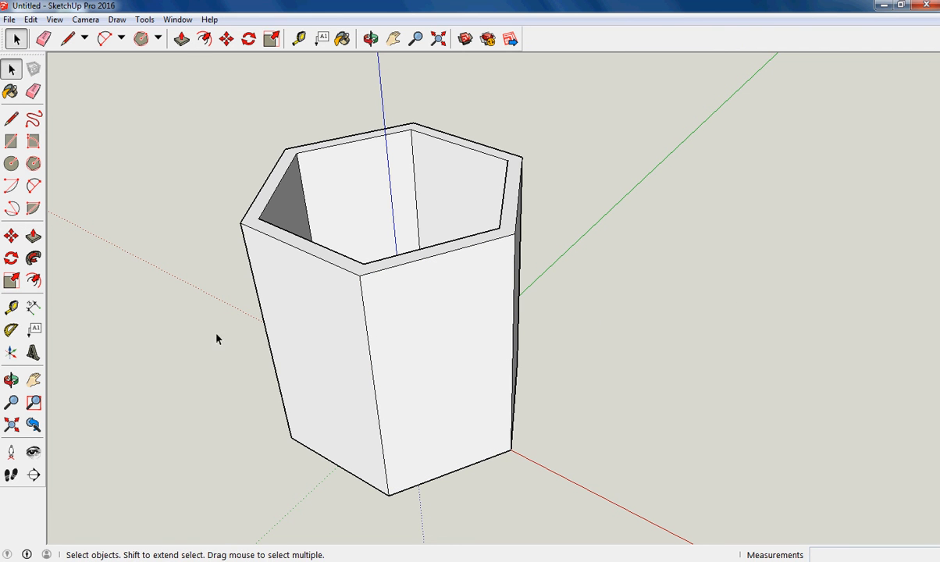
- Undo the hollowing, the offset and the prism's extrusion, keeping only the flat hexagon
left_click(11, 381)
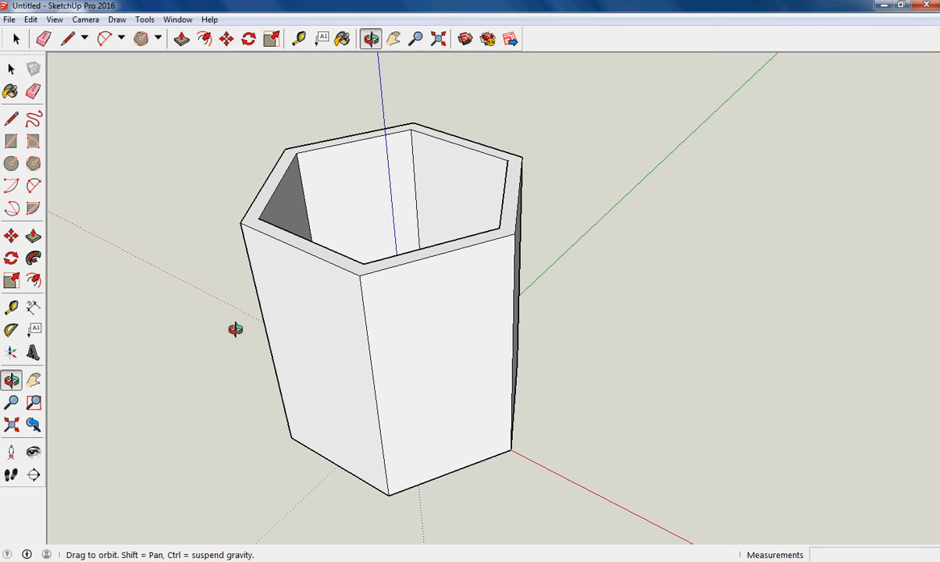
left_click_drag(237, 329, 476, 296)
left_click(33, 19)
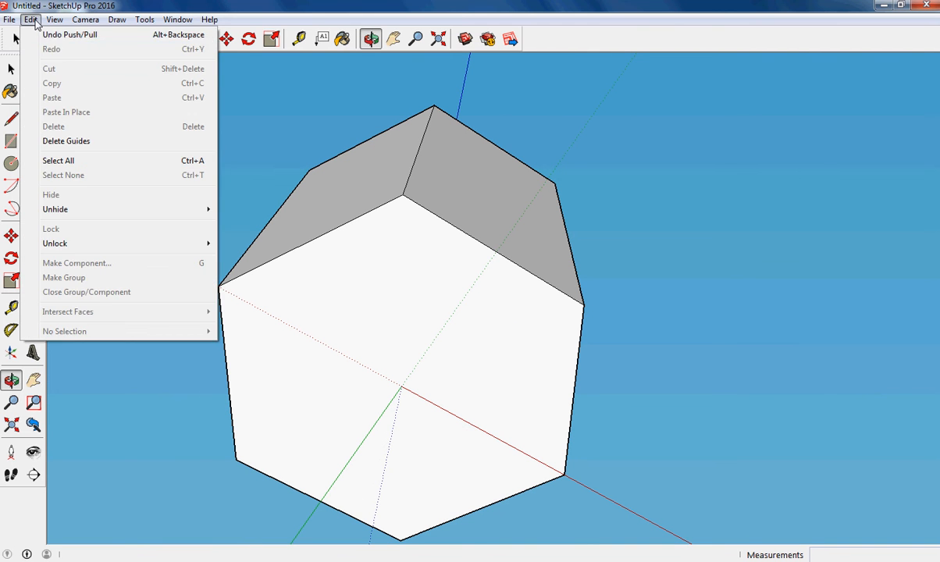
left_click(50, 34)
left_click(32, 19)
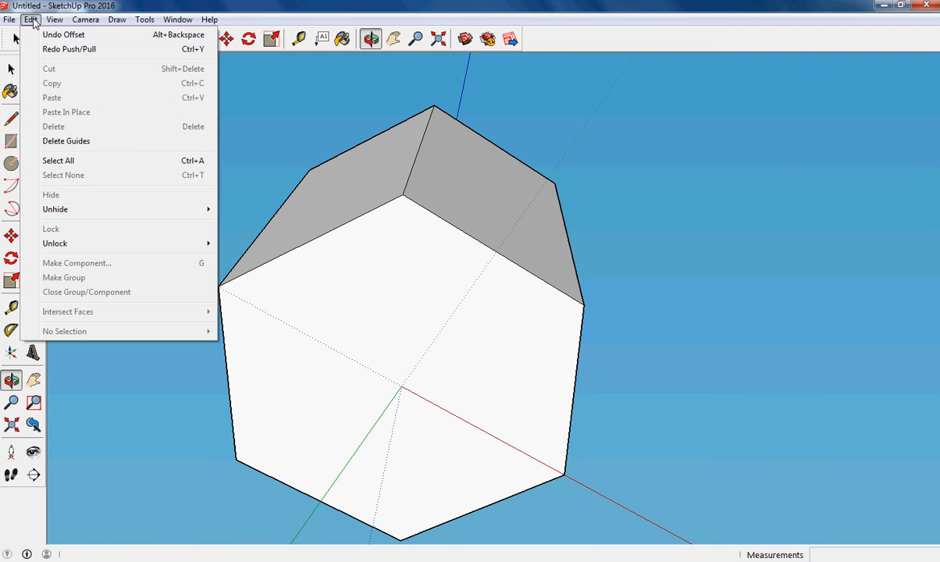
left_click(50, 35)
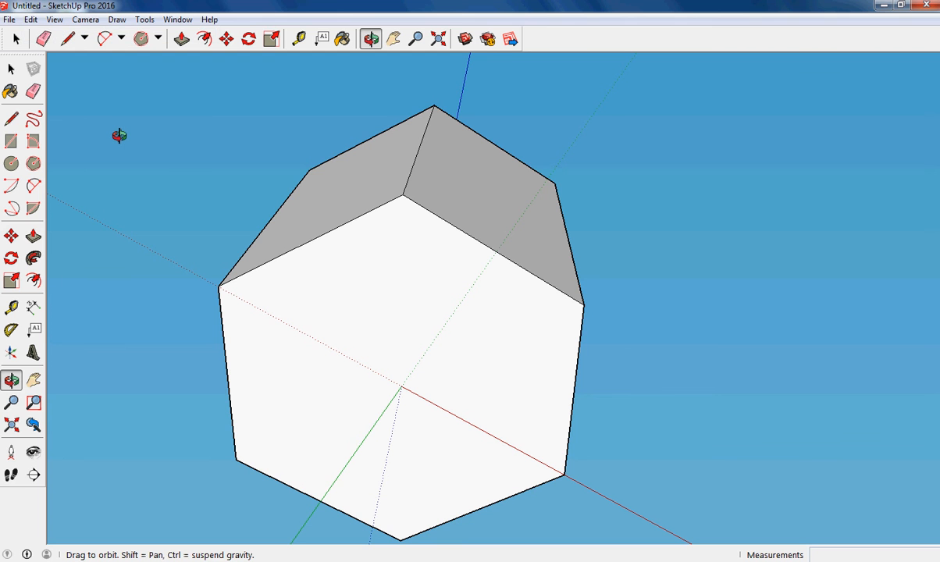
key("ctrl+z")
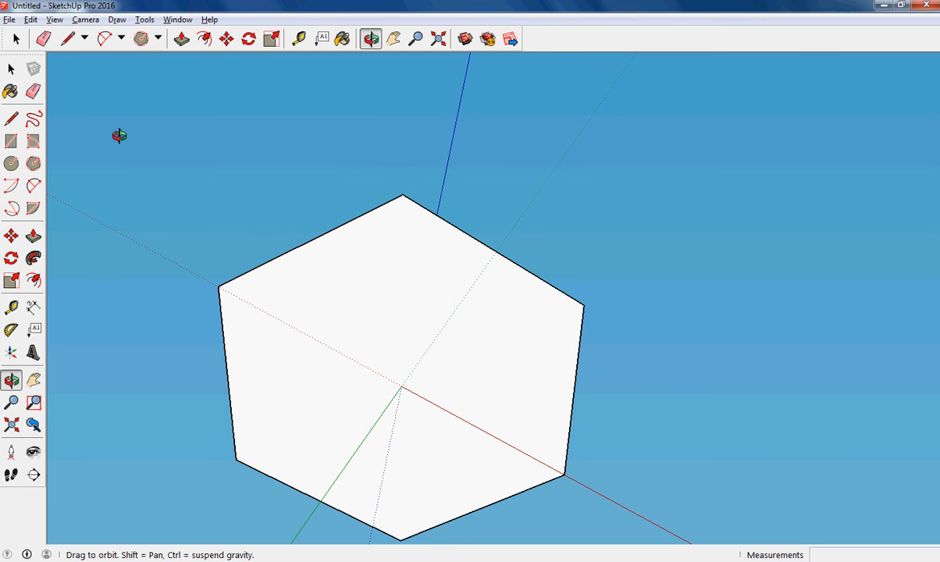
key("ctrl+z")
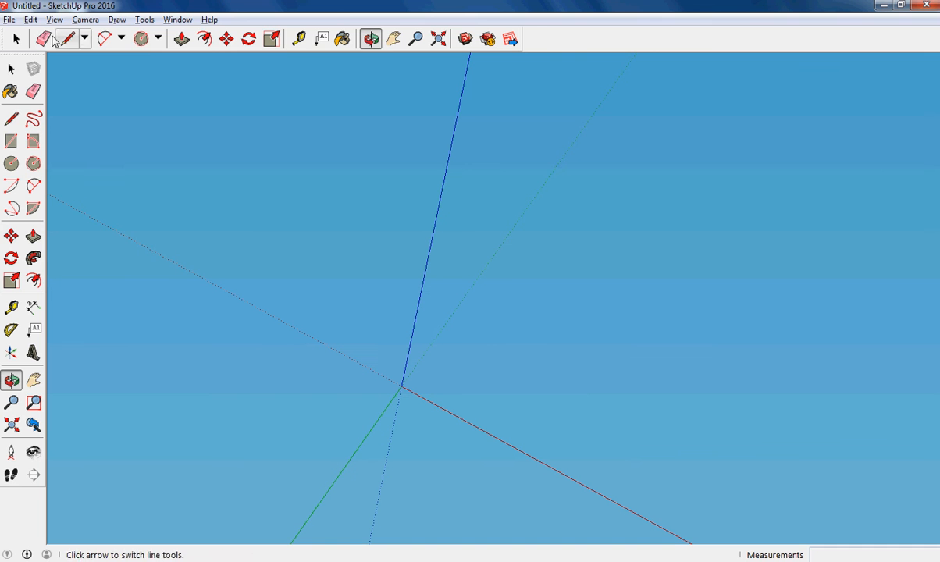
left_click(31, 21)
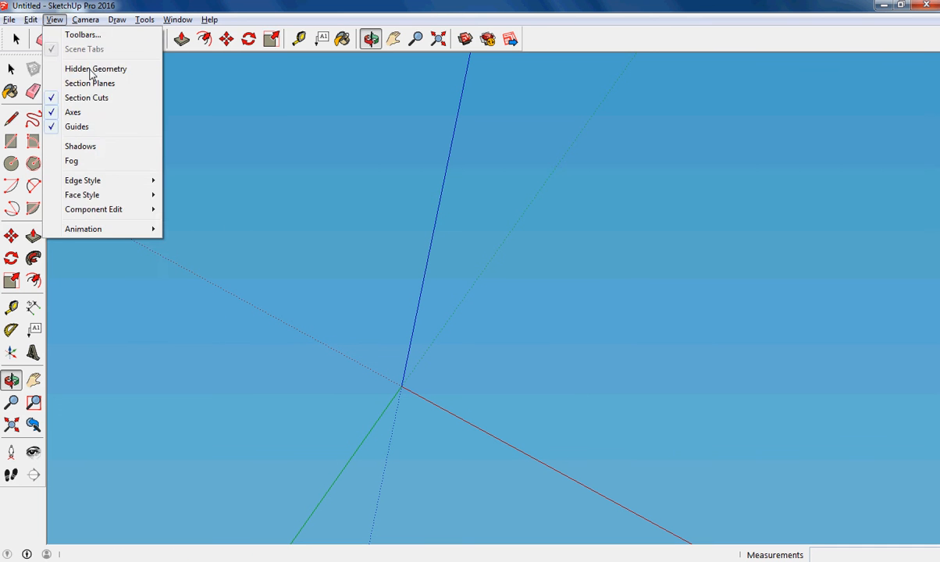
left_click(79, 50)
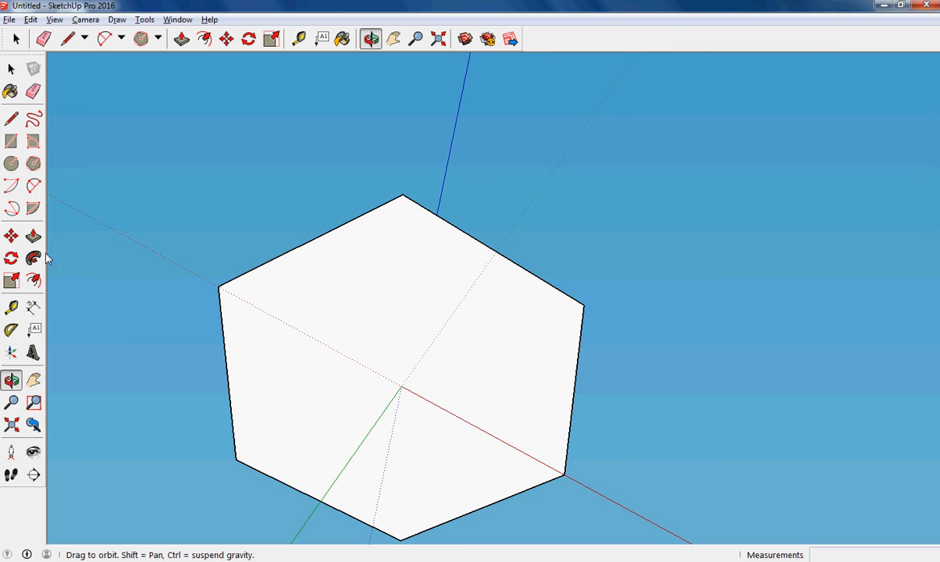
- In the top view, offset the hexagon's edges inwards by 0.5 cm
left_click_drag(262, 237, 379, 394)
left_click(85, 19)
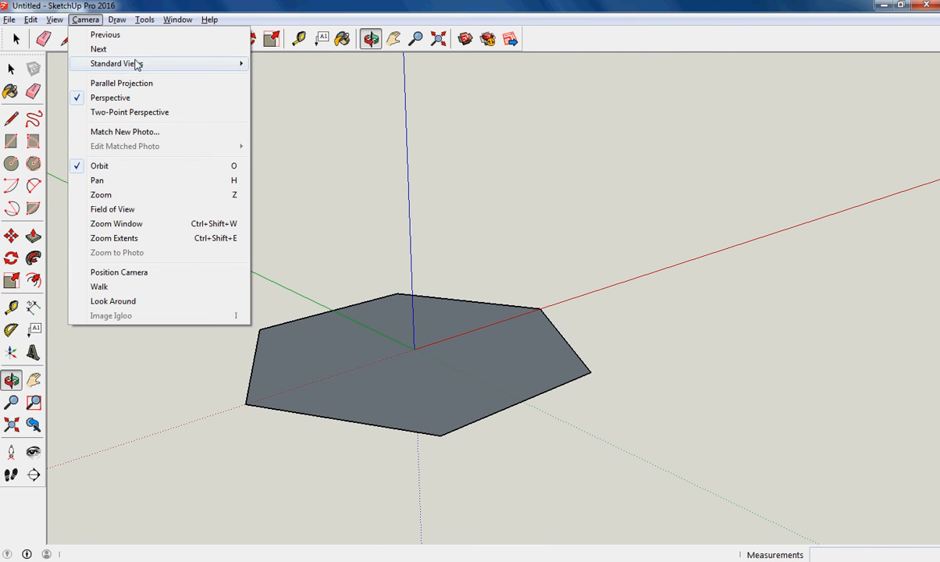
mouse_move(151, 65)
left_click(275, 63)
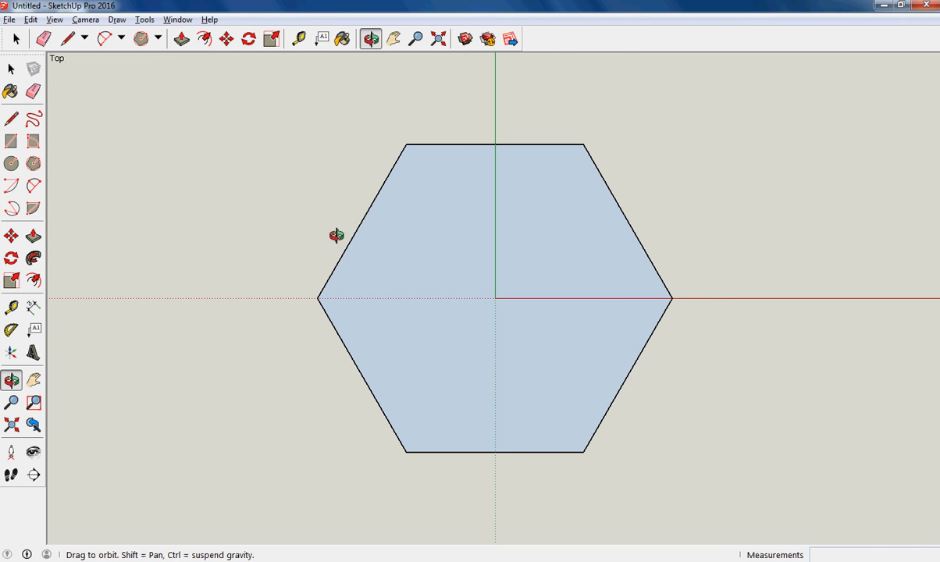
left_click(34, 281)
left_click(334, 328)
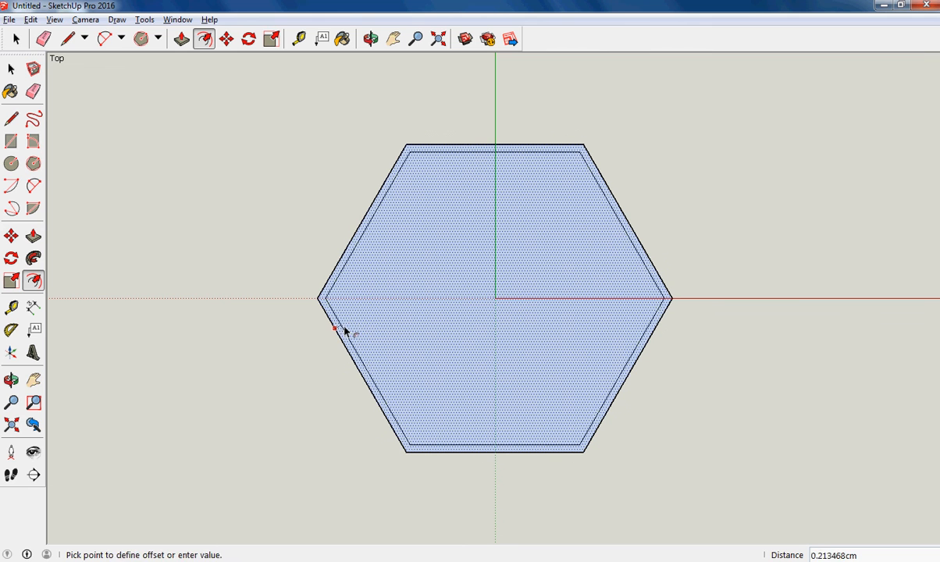
left_click(351, 328)
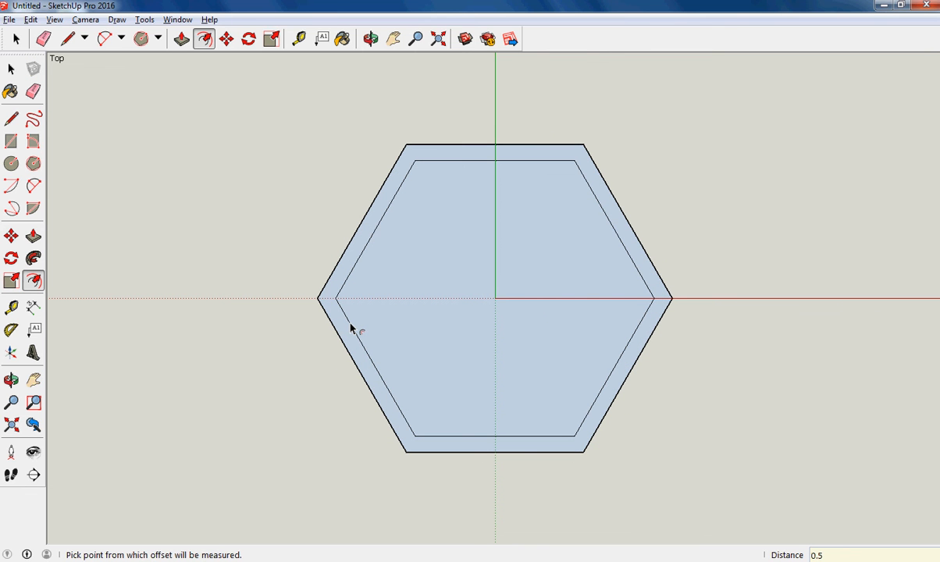
key("Return")
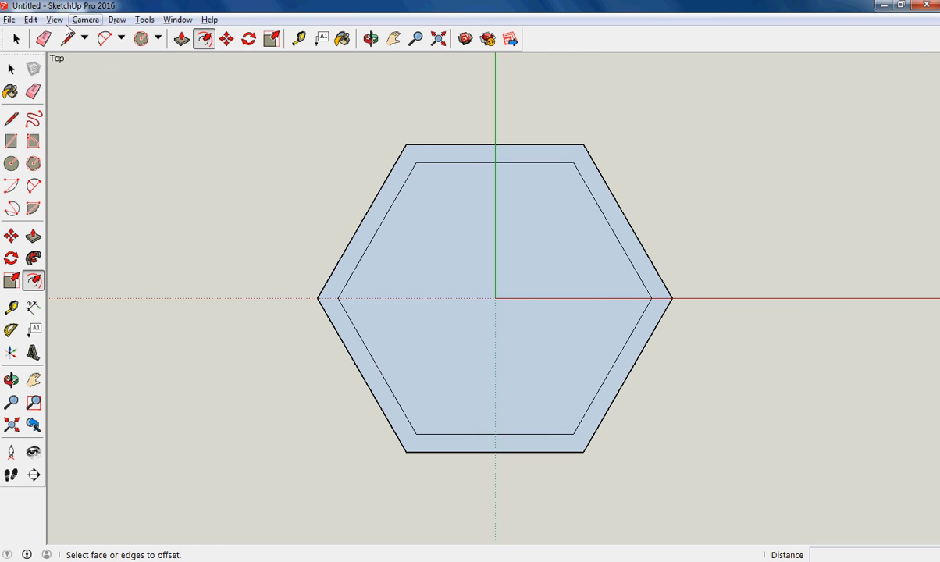
- In the isometric view, extrude the inner hexagon upwards 0.5 cm with Push/Pull
left_click(85, 20)
mouse_move(118, 19)
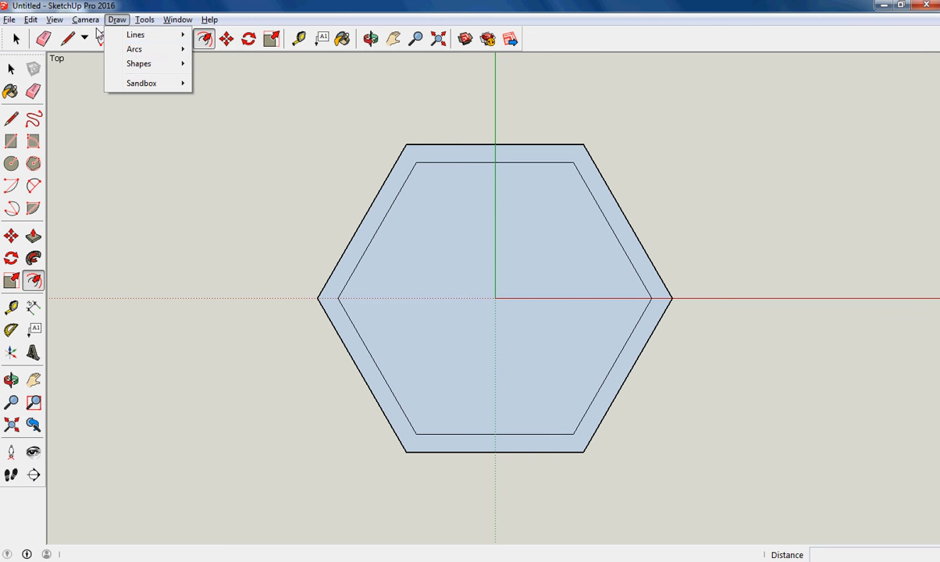
mouse_move(84, 19)
mouse_move(117, 64)
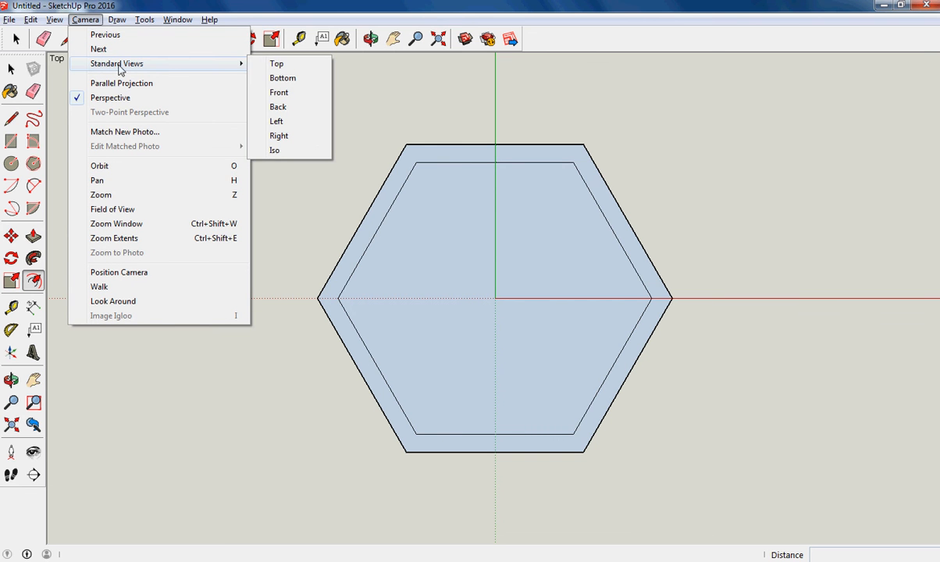
left_click(279, 151)
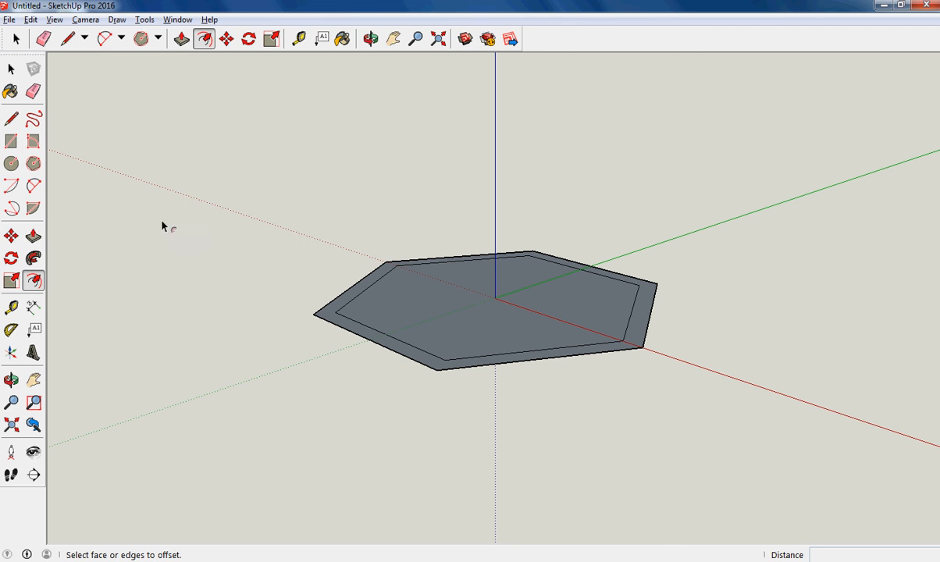
key("p")
left_click(441, 317)
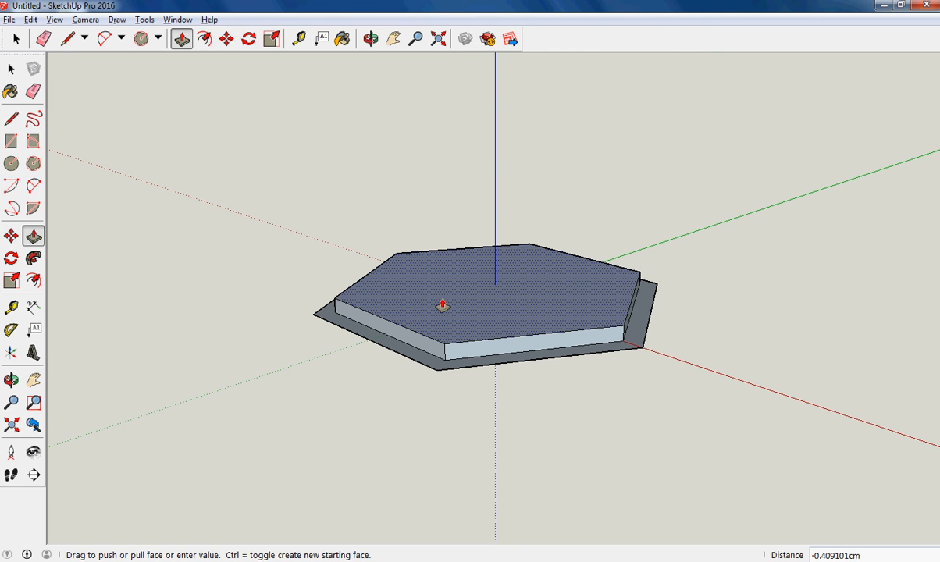
type("0.5")
key("Return")
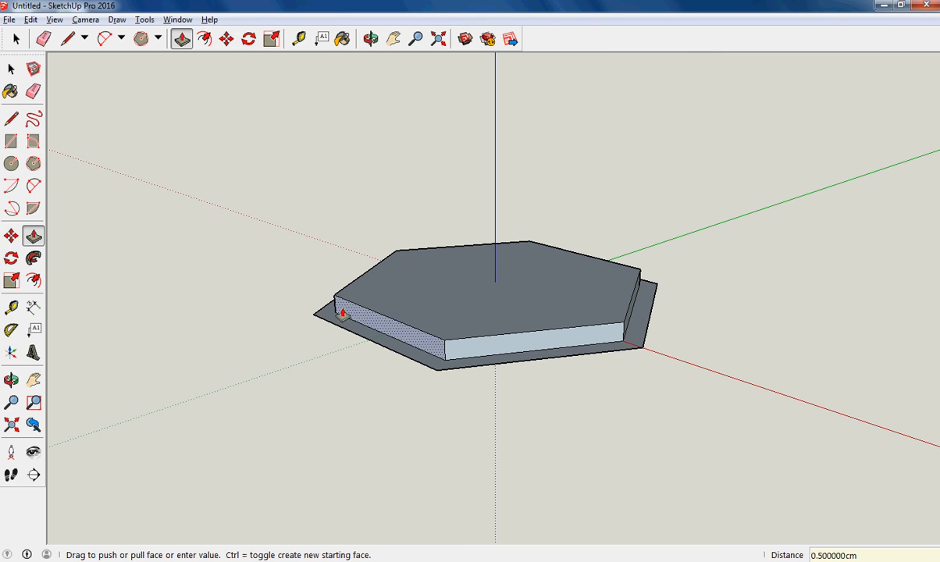
- Pull the ring around the base up 0.5 cm and another 2.9 cm or so, dismissing the autosave warning
left_click_drag(348, 328, 350, 189)
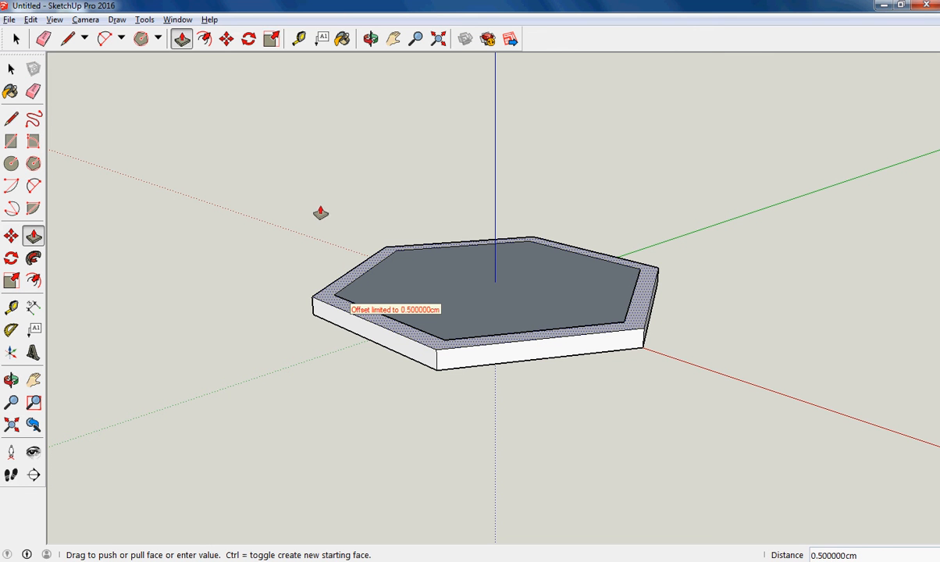
left_click(321, 212)
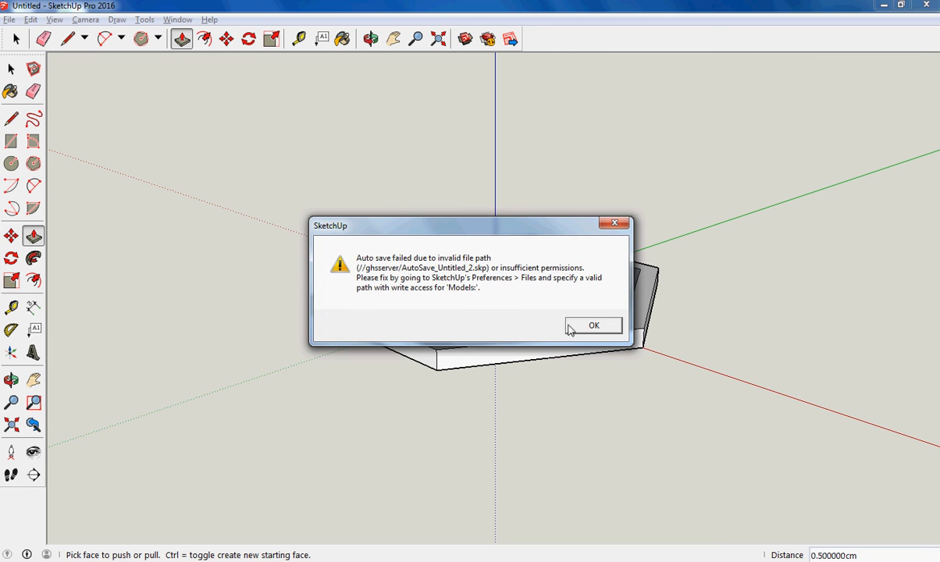
left_click(594, 332)
left_click_drag(374, 318, 386, 204)
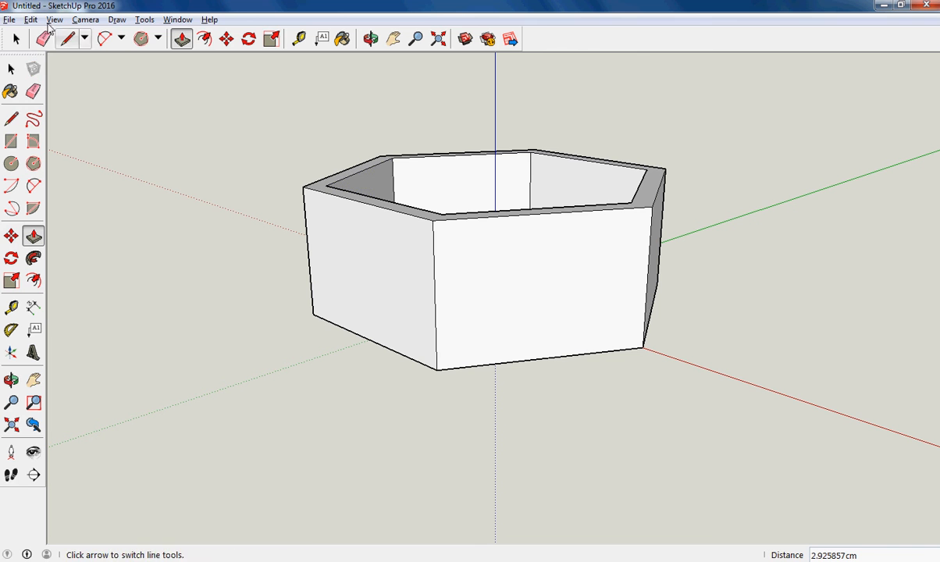
- Undo both extrusions of the outer ring
left_click(35, 22)
left_click(45, 35)
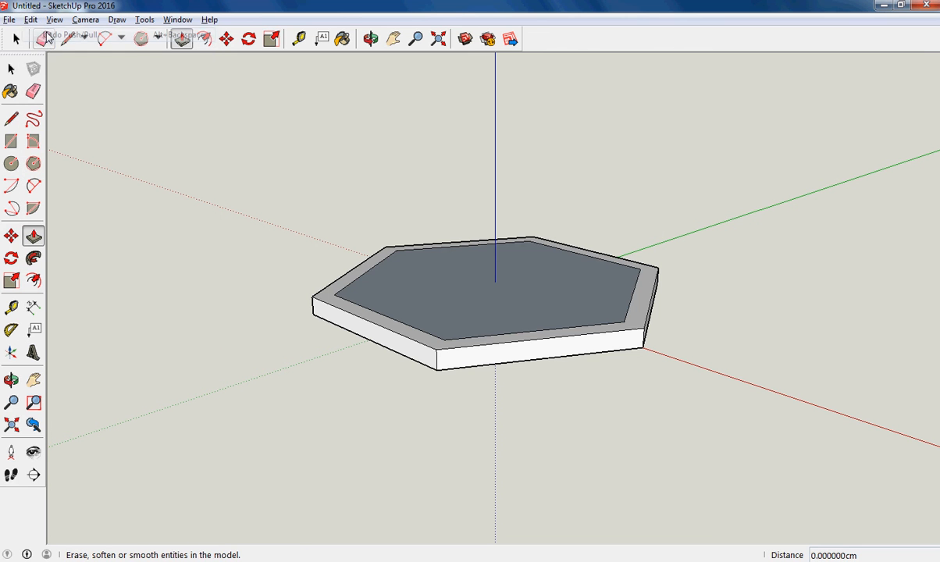
left_click(31, 19)
left_click(47, 34)
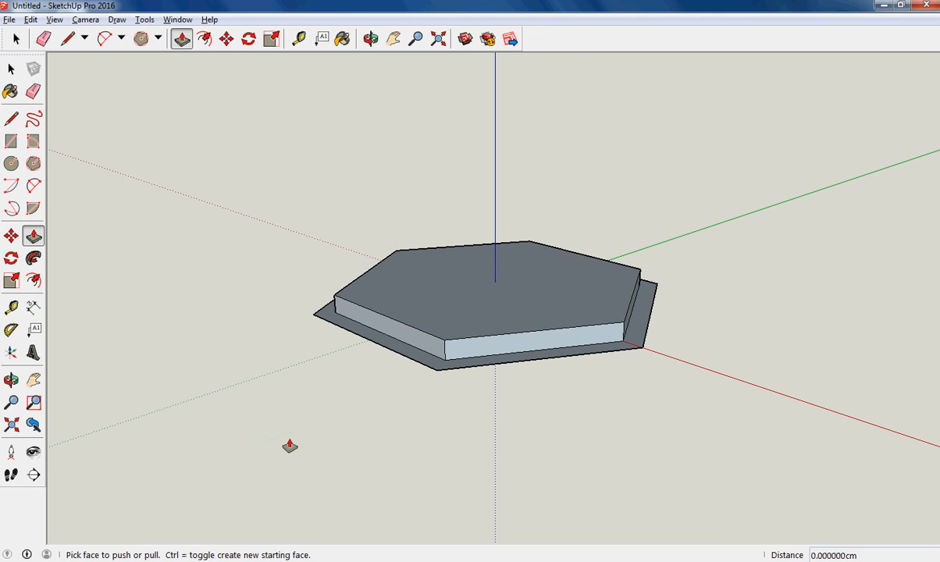
- Pull the outer ring up about 0.5 cm with Push/Pull, level with the inner hexagon
left_click(357, 328)
left_click_drag(357, 328, 361, 303)
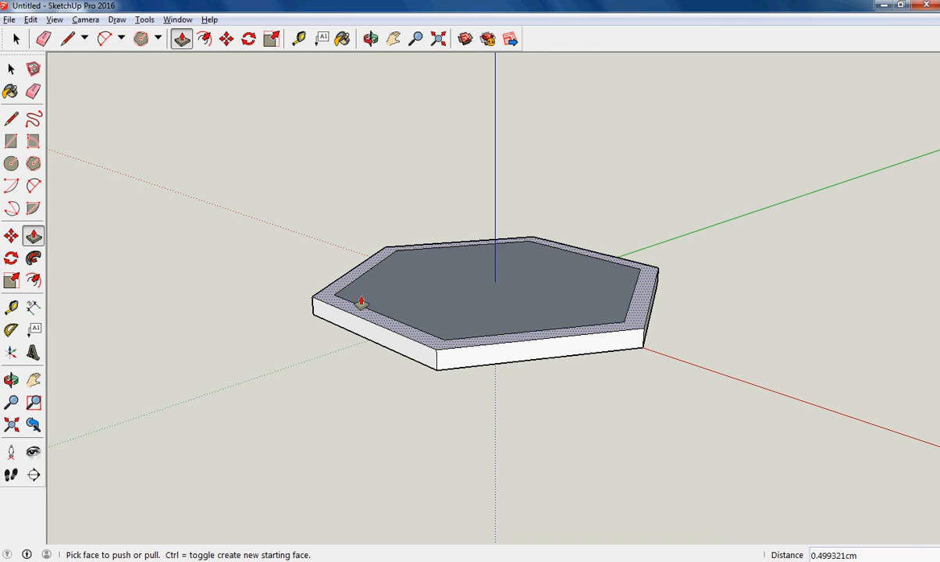
- Pull the outer ring up 9.5 cm with Push/Pull to form the container walls
left_click_drag(403, 328, 413, 258)
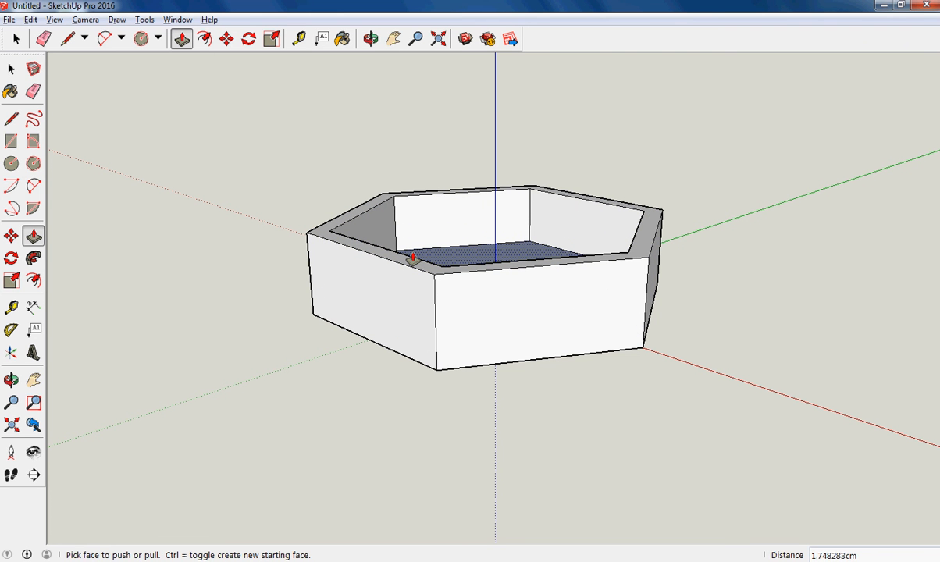
type("9.5")
key("Return")
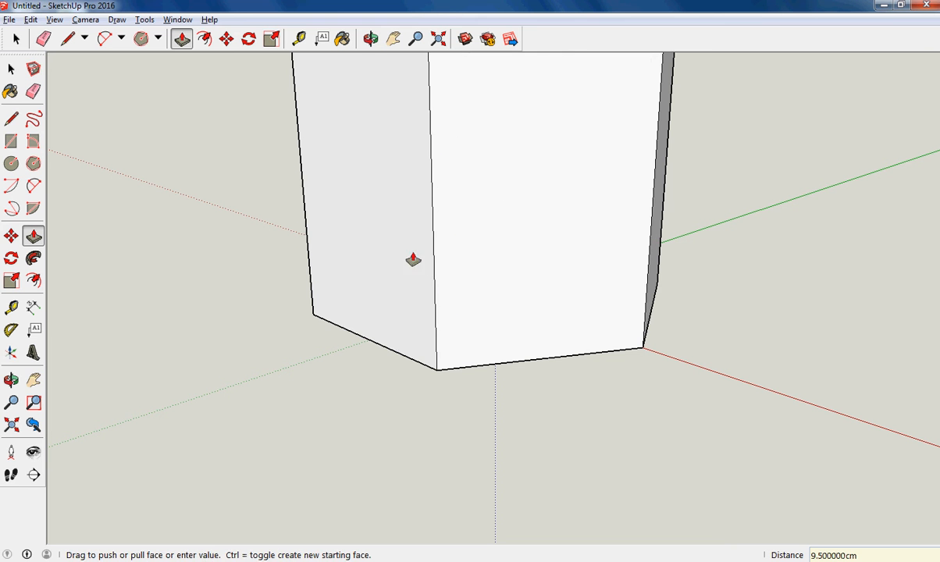
left_click(11, 424)
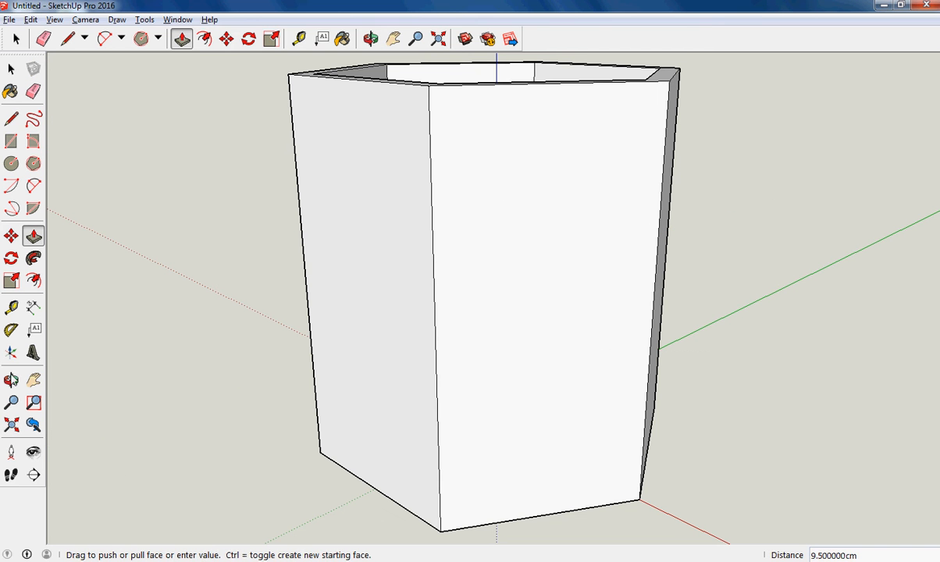
- Examine the container from another side, and return to the isometric view with the whole model fitted
left_click(11, 380)
left_click_drag(510, 273, 386, 313)
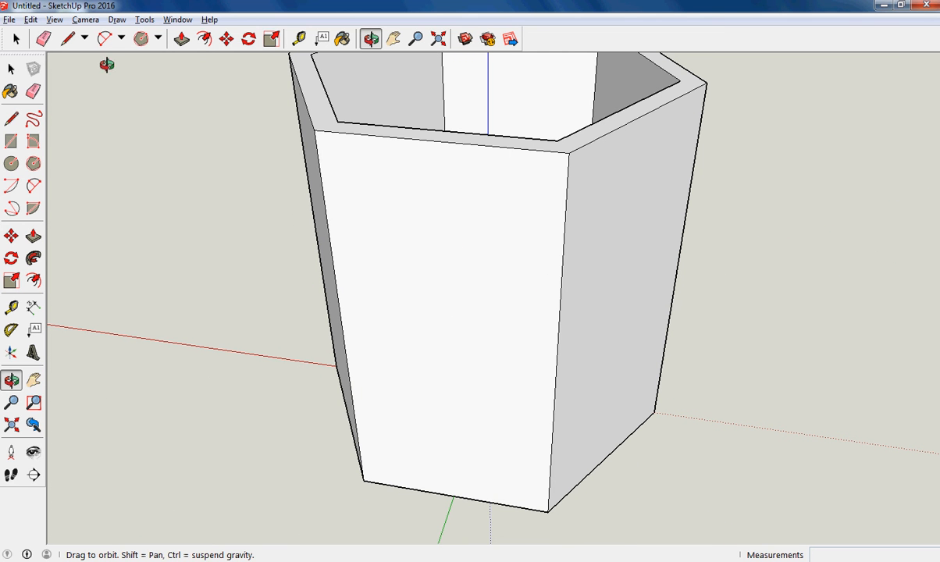
left_click(89, 20)
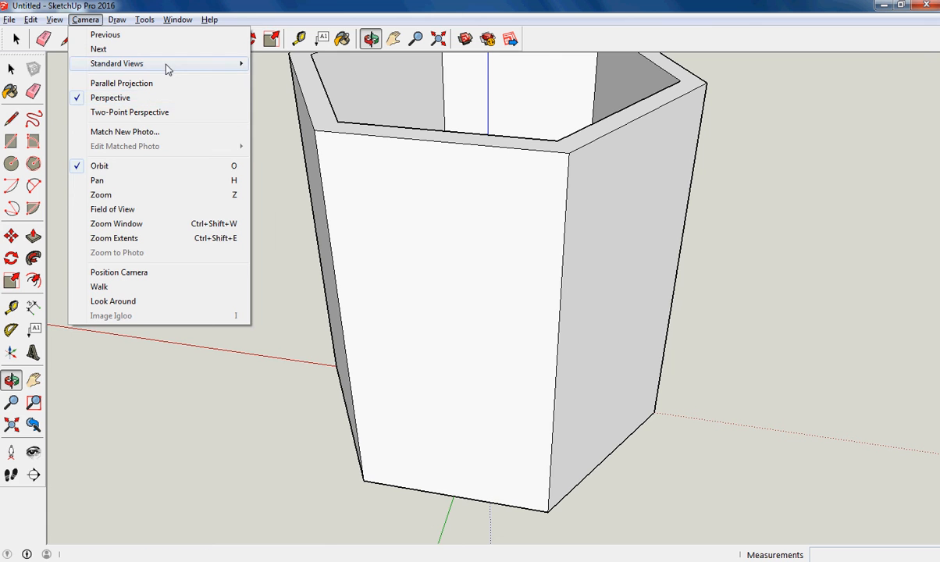
mouse_move(168, 65)
left_click(274, 151)
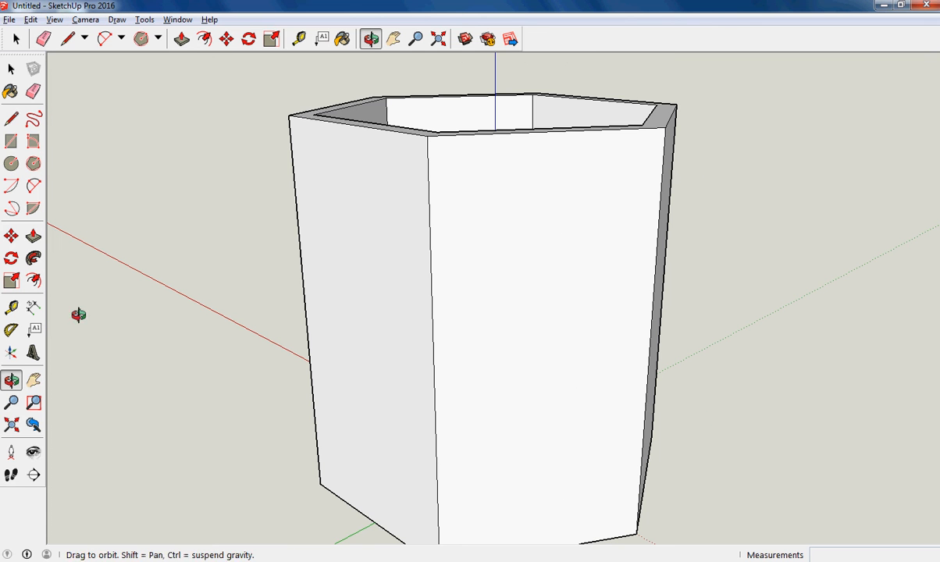
left_click(11, 424)
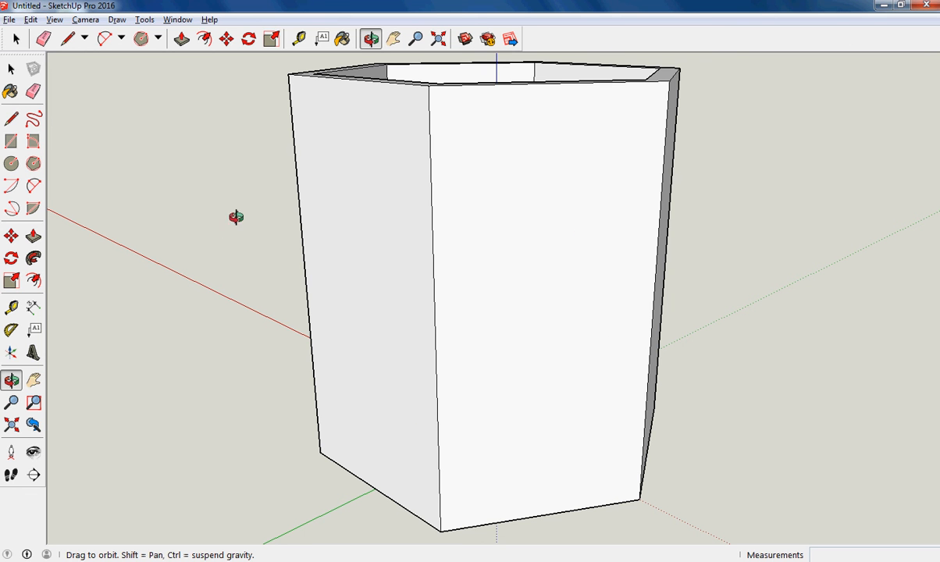
- Save the model to the Desktop as a SketchUp file named "10cm hexagonal cylinder"
left_click(9, 20)
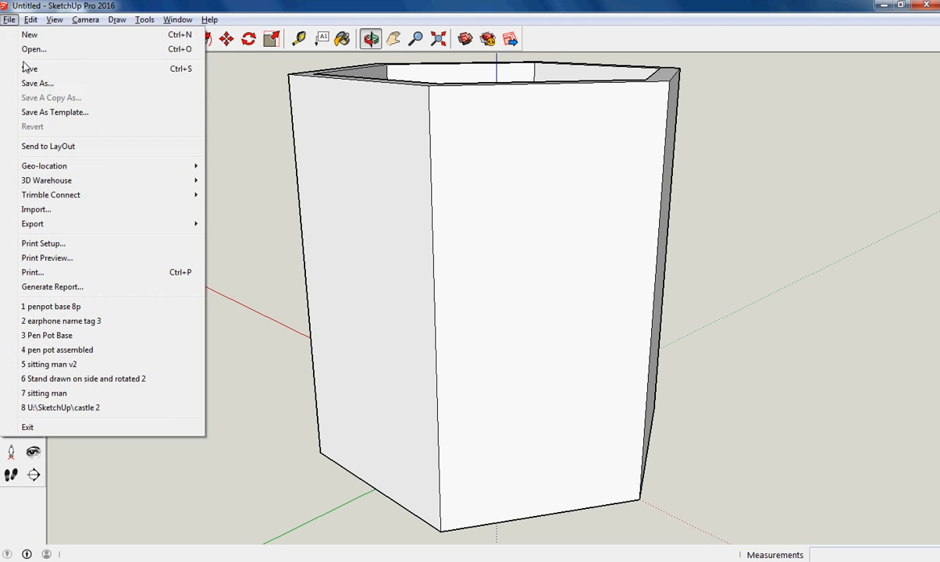
left_click(43, 83)
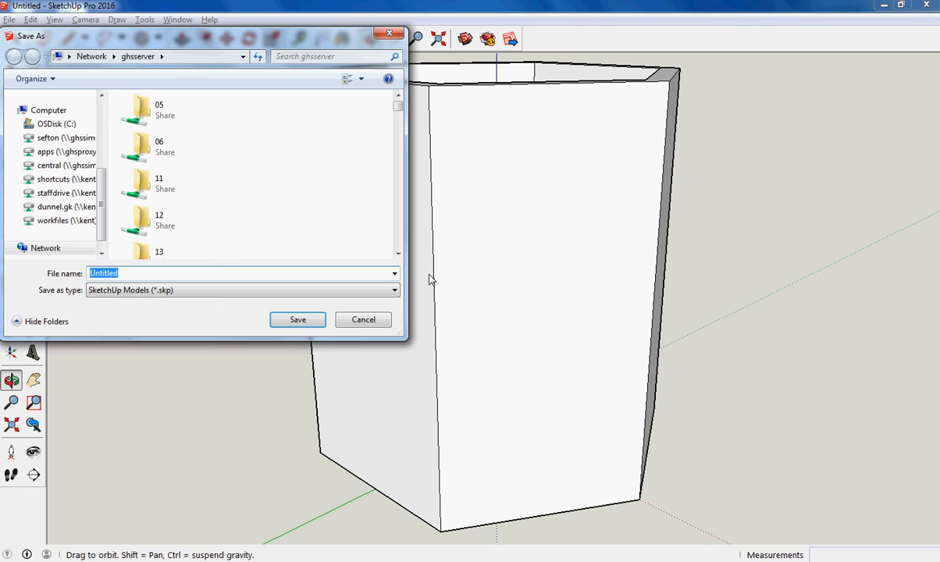
left_click_drag(102, 201, 102, 148)
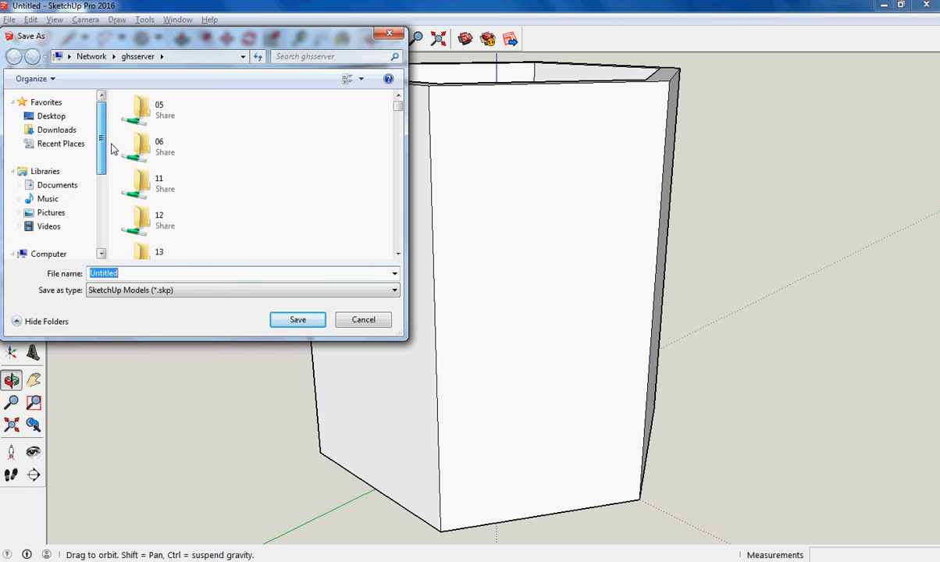
left_click(50, 117)
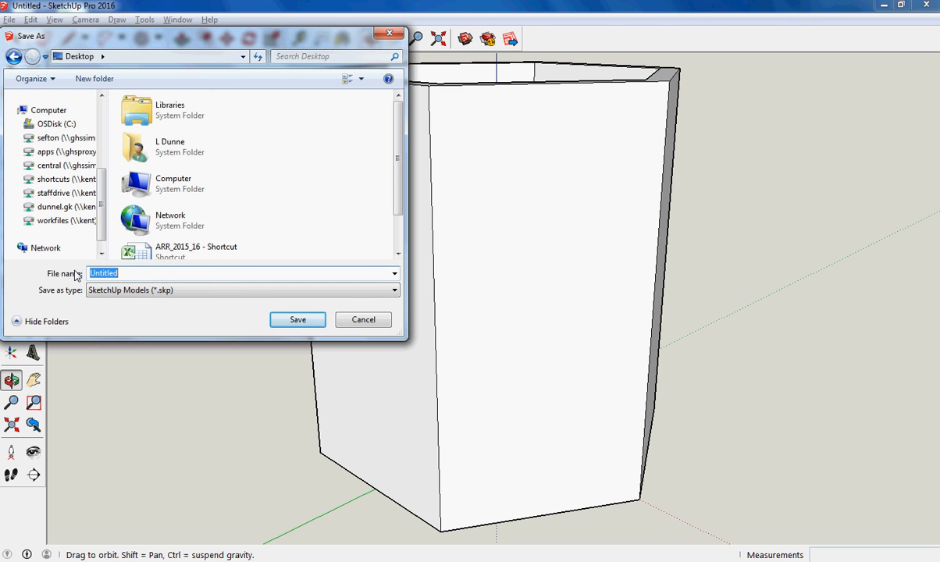
type("10cm hexagonal cy")
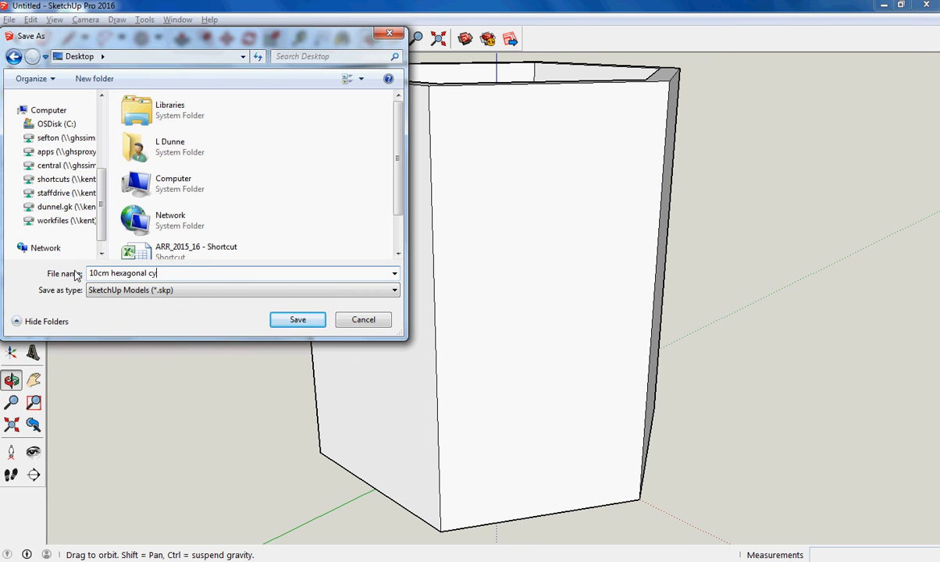
type("lu")
type("nder")
left_click(297, 320)
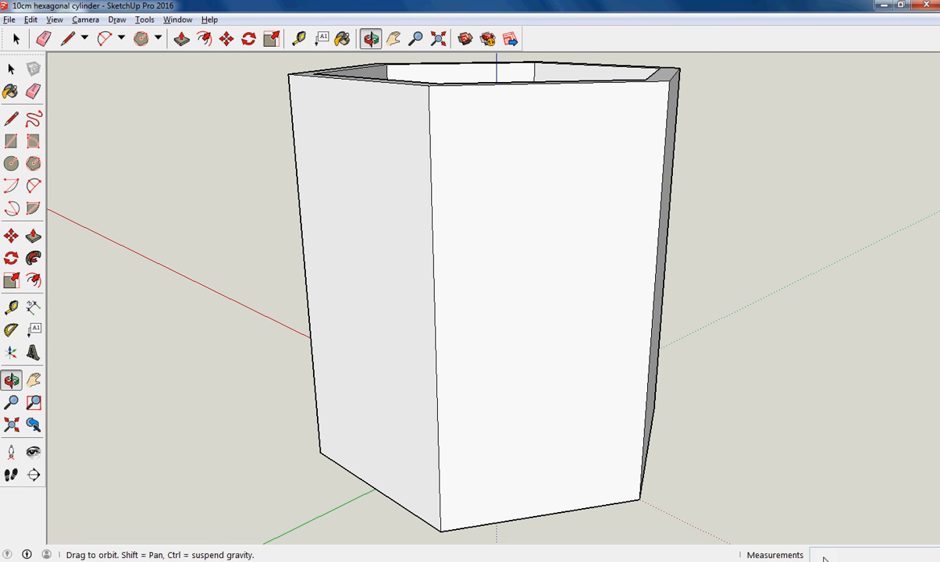
left_click(226, 536)
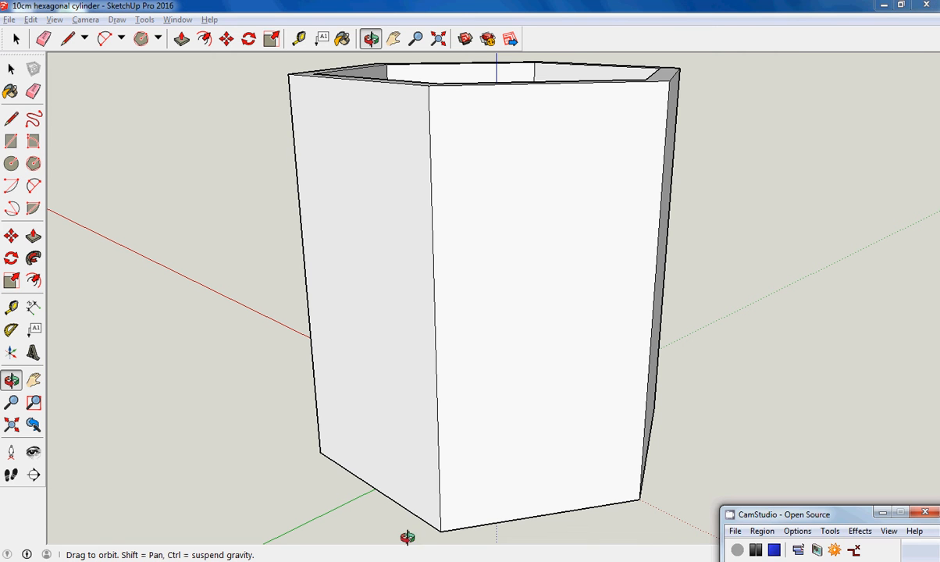